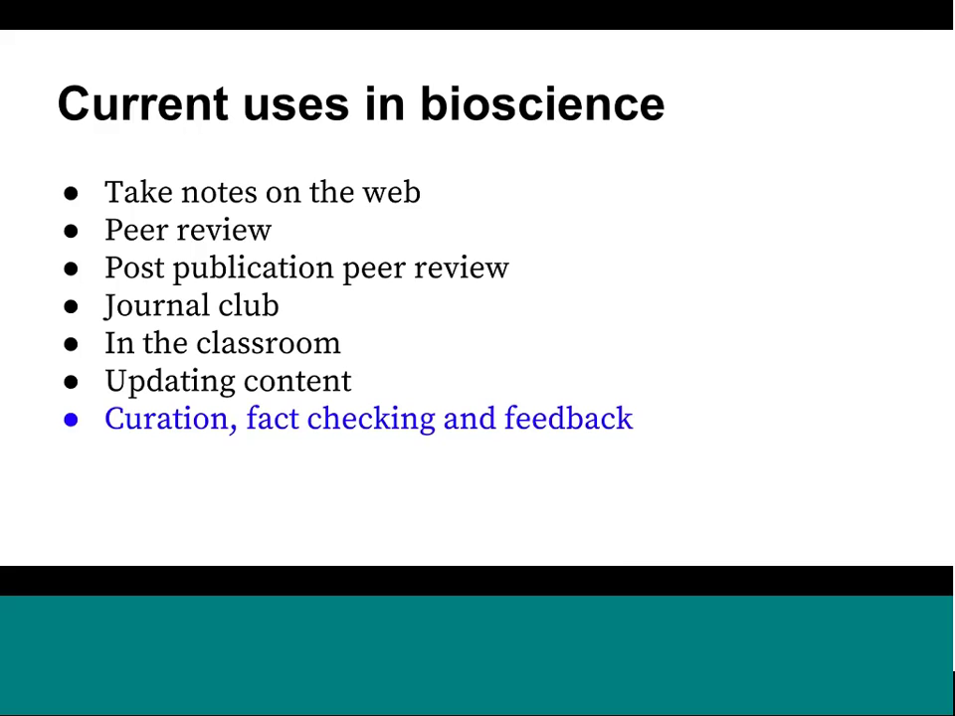
Open the nejm.org article linked on the Discussion slide and activate Hypothesis annotations on it
{"action": "key", "text": "Right"}
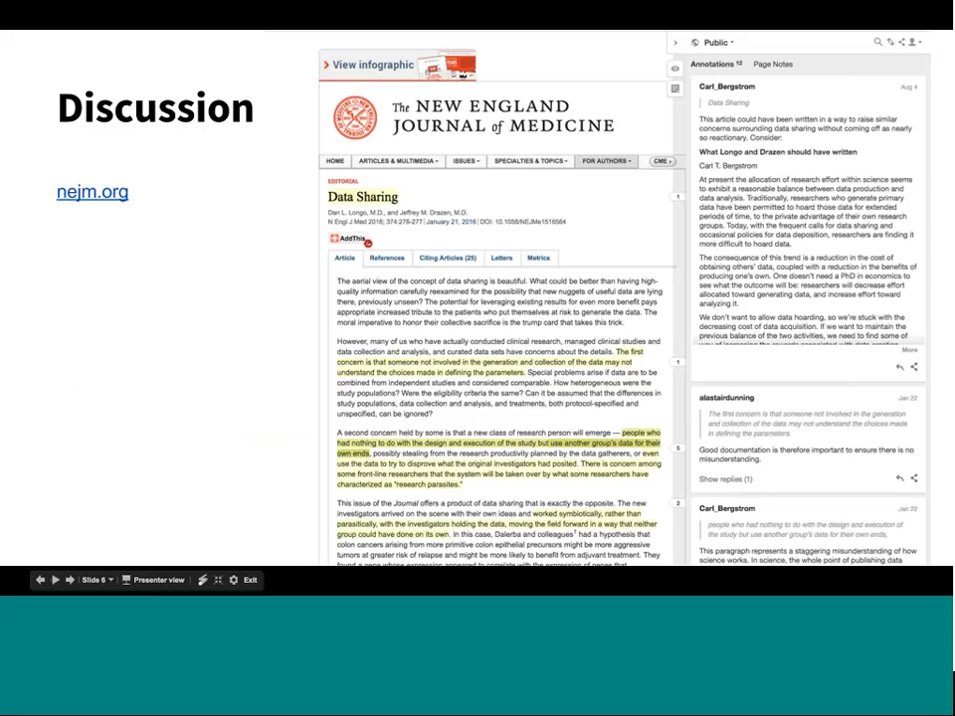
{"action": "left_click", "coordinate": [101, 200]}
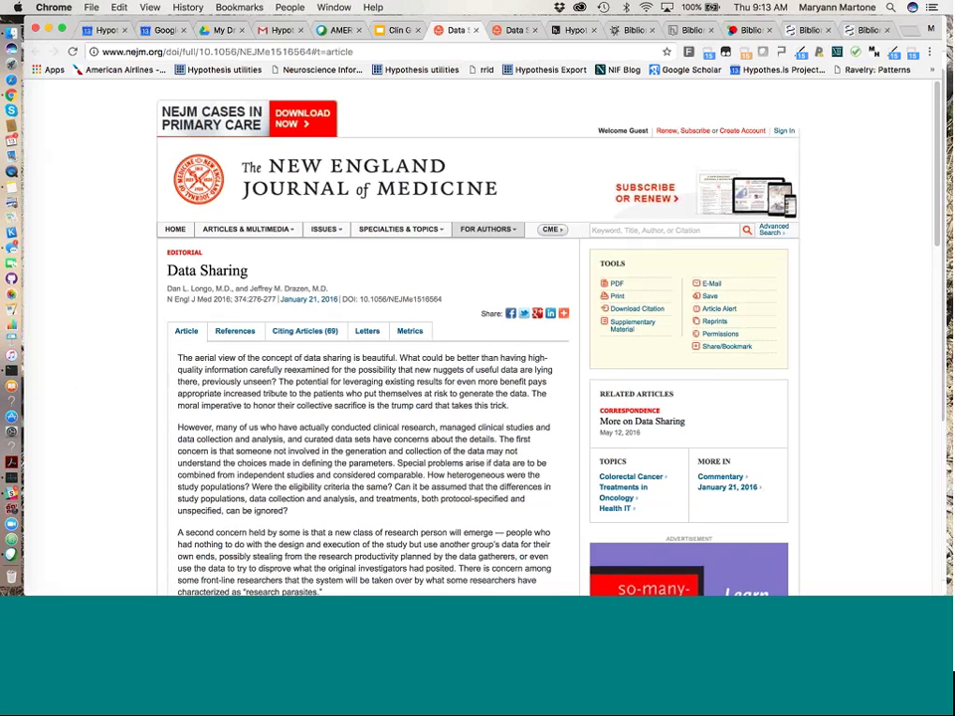
{"action": "left_click", "coordinate": [706, 52]}
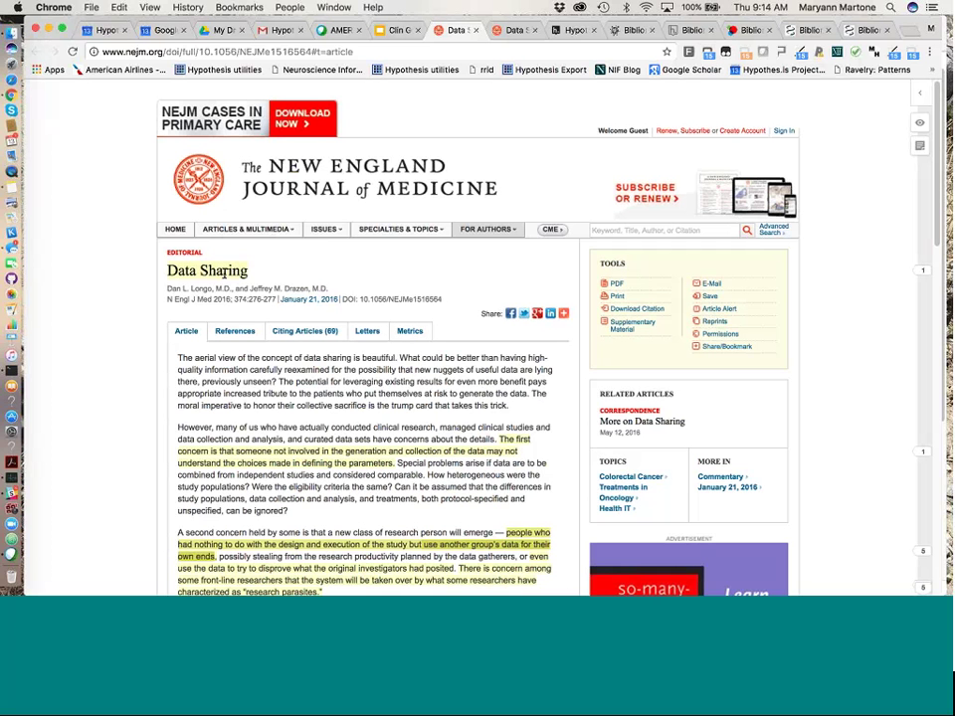
Open the annotation sidebar on the Data Sharing article, and switch the text highlights off and back on
{"action": "left_click", "coordinate": [922, 96]}
{"action": "left_click", "coordinate": [639, 95]}
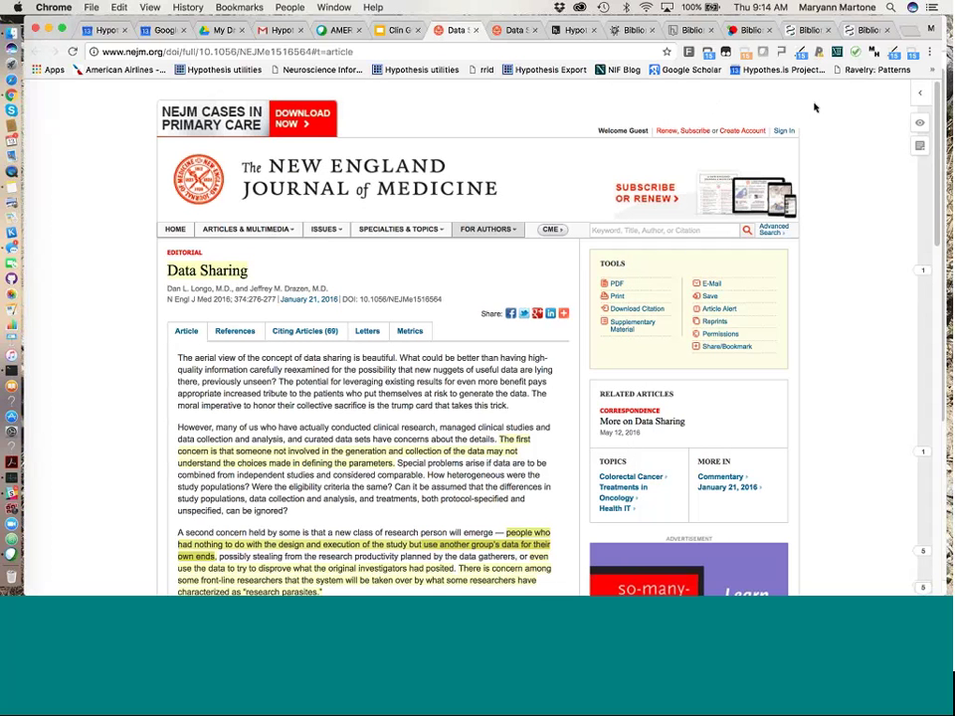
{"action": "left_click", "coordinate": [918, 96]}
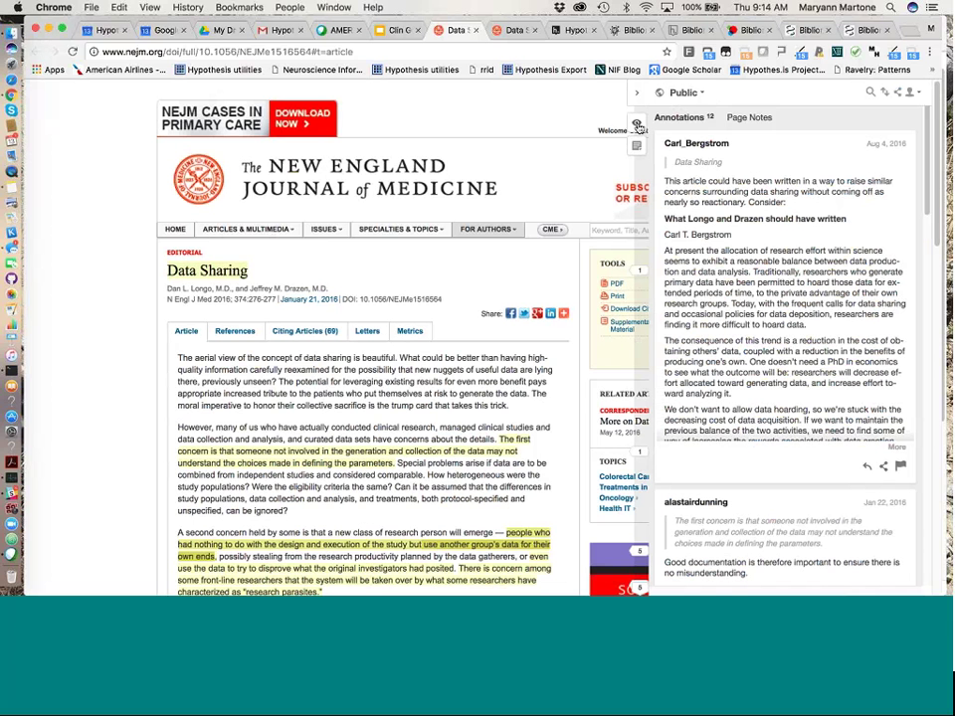
{"action": "left_click", "coordinate": [638, 127]}
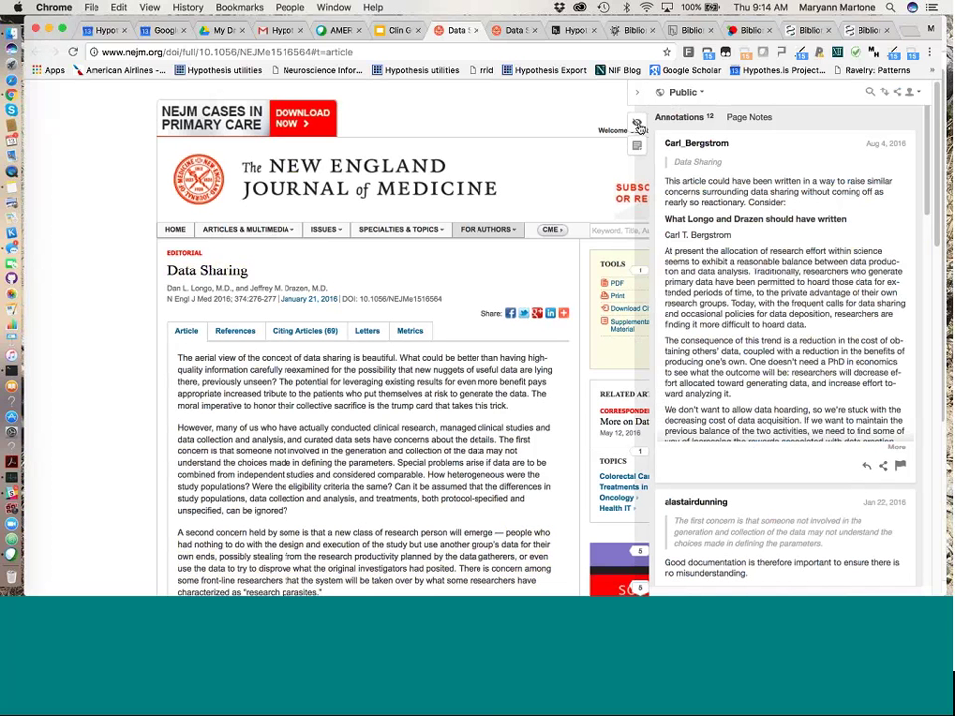
{"action": "left_click", "coordinate": [637, 126]}
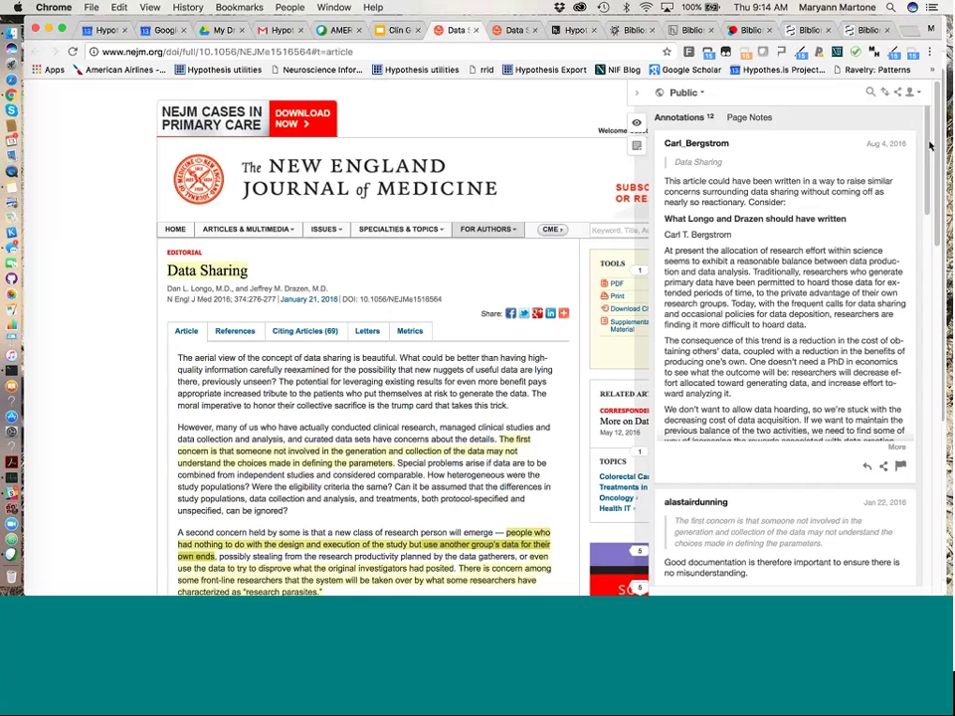
Browse the public annotations, expand a comment's reply, and view only the annotations on the "people who had nothing to do with the design" passage
{"action": "left_click_drag", "start_coordinate": [928, 146], "coordinate": [905, 294]}
{"action": "scroll", "coordinate": [900, 289], "scroll_direction": "up", "scroll_amount": 5}
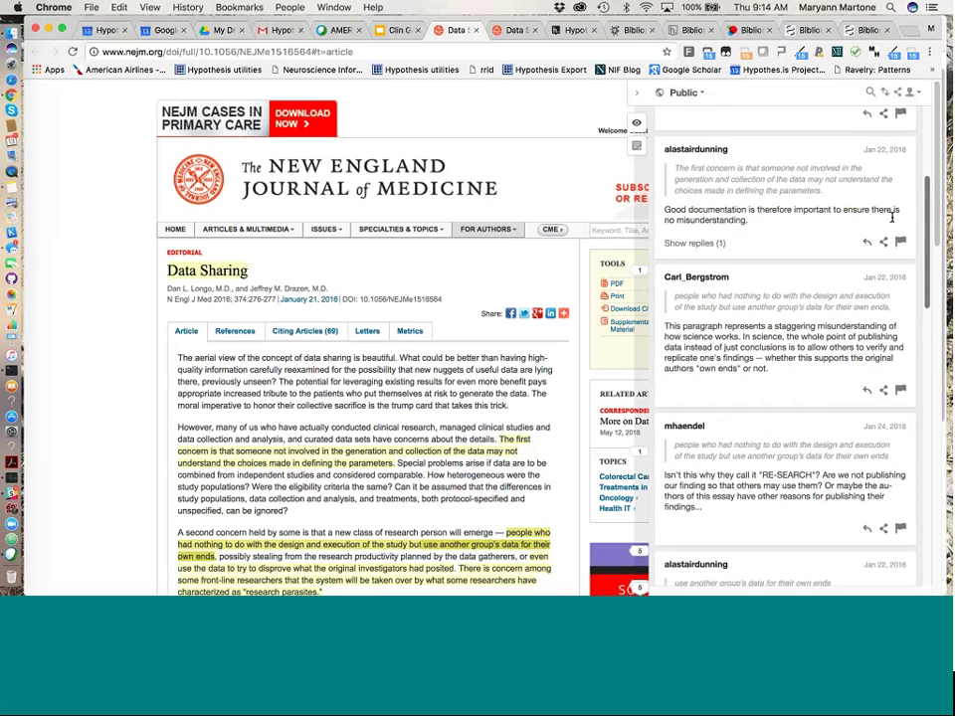
{"action": "left_click", "coordinate": [680, 315]}
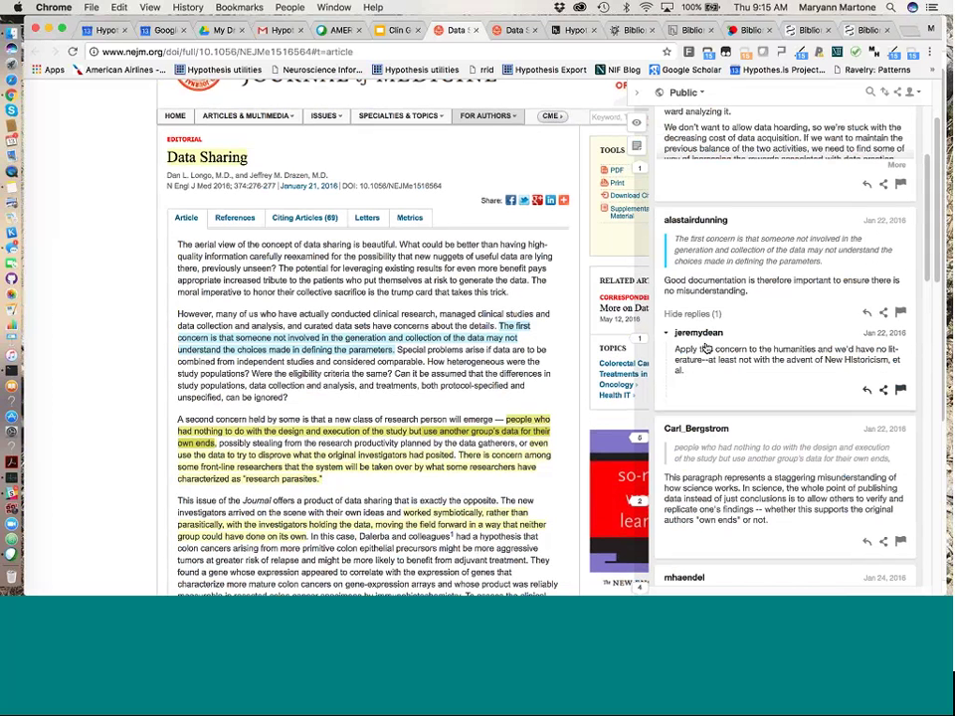
{"action": "left_click", "coordinate": [518, 431]}
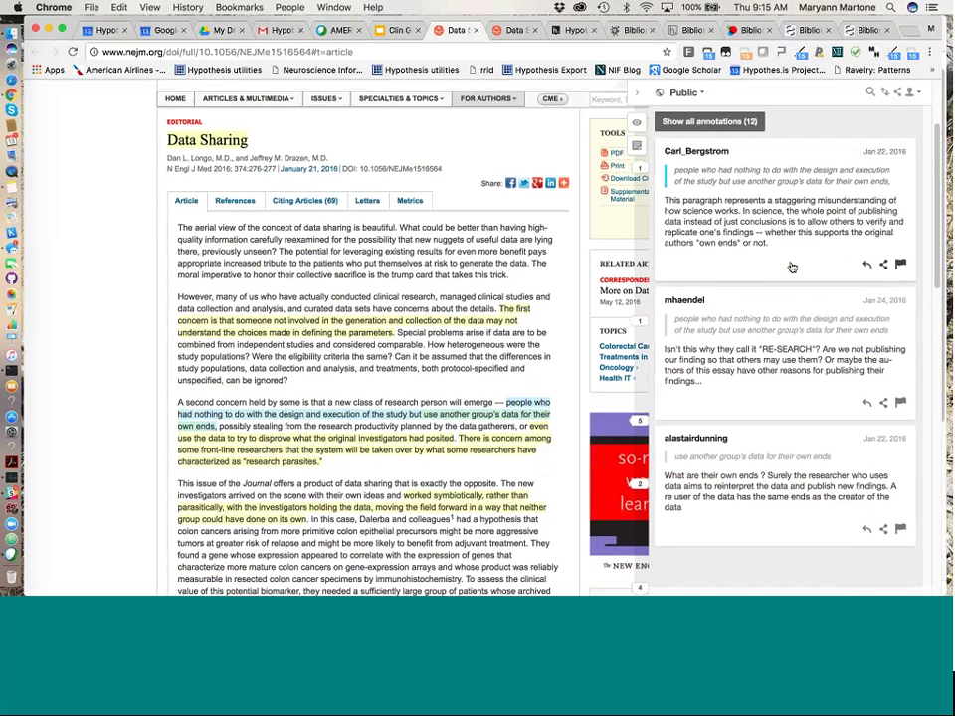
{"action": "scroll", "coordinate": [792, 267], "scroll_direction": "down", "scroll_amount": 2}
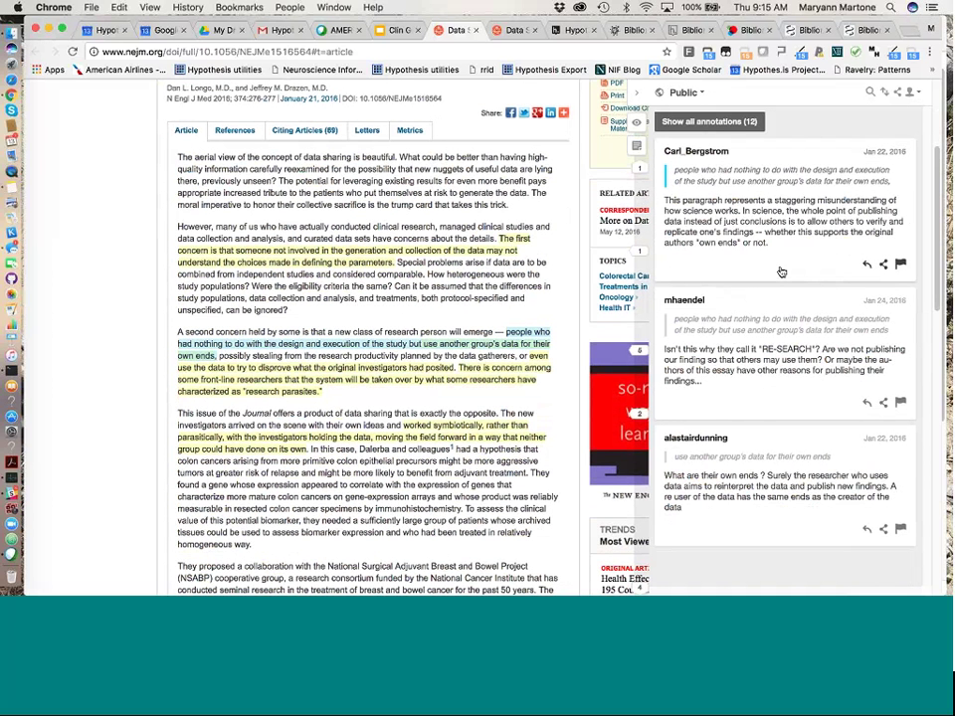
{"action": "left_click", "coordinate": [643, 96]}
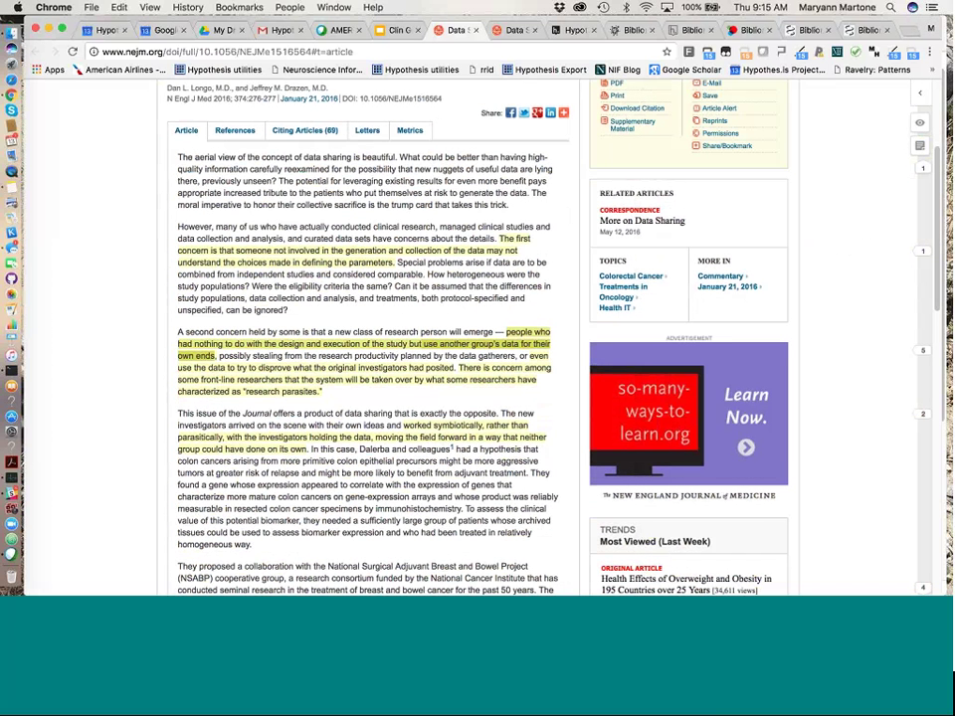
Return to the slide deck in full screen and advance to the "Demonstration: Basic Functions" slide
{"action": "left_click", "coordinate": [388, 34]}
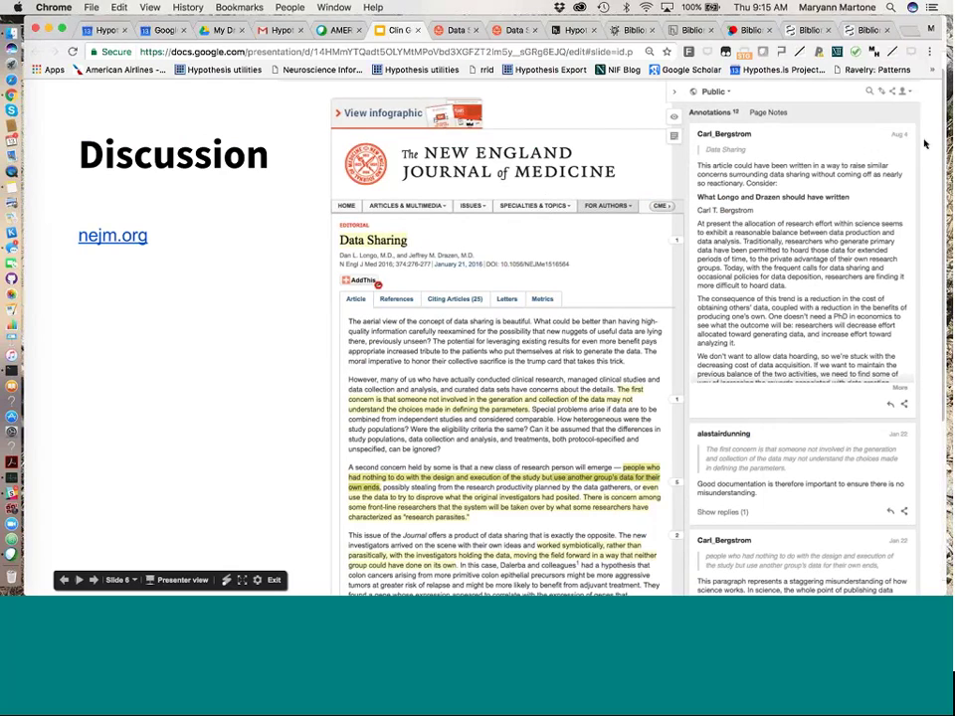
{"action": "key", "text": "Right"}
{"action": "key", "text": "ctrl+shift+f"}
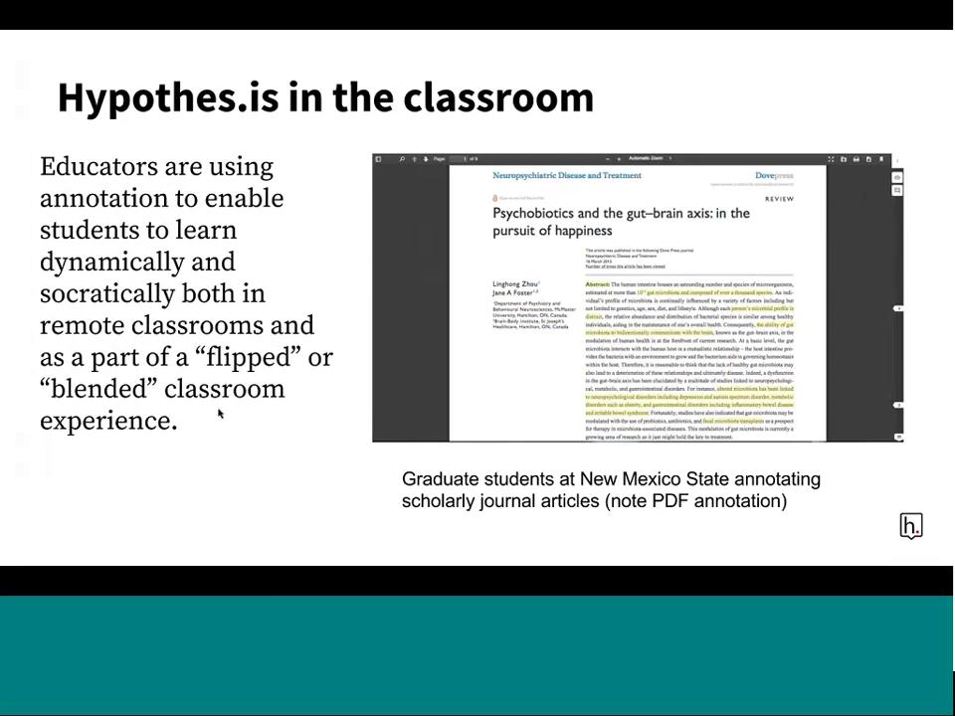
{"action": "key", "text": "Right"}
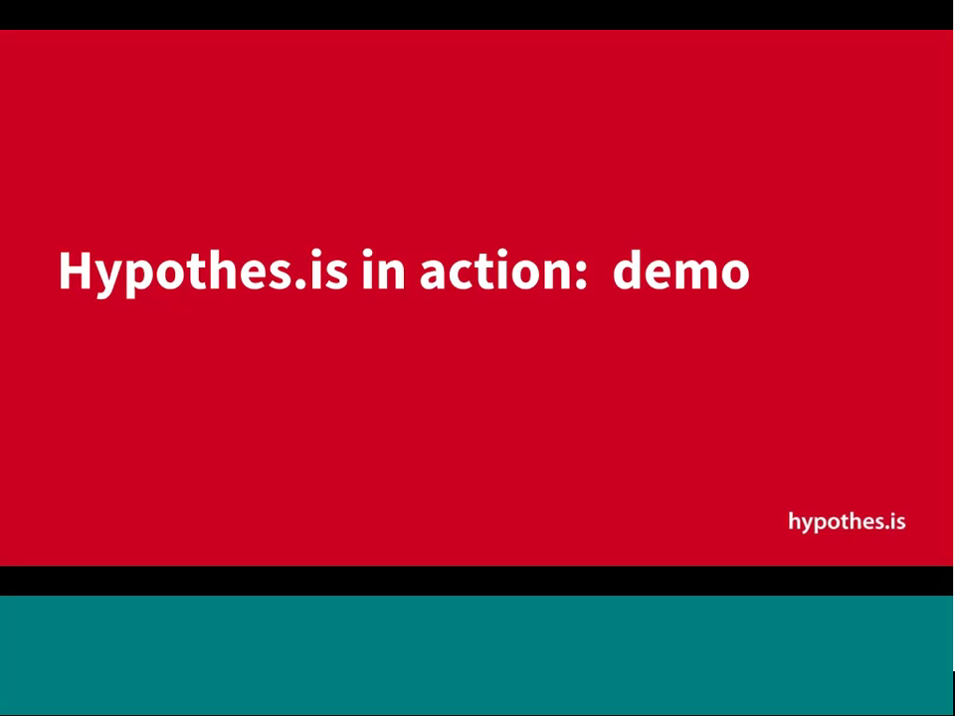
{"action": "key", "text": "Right"}
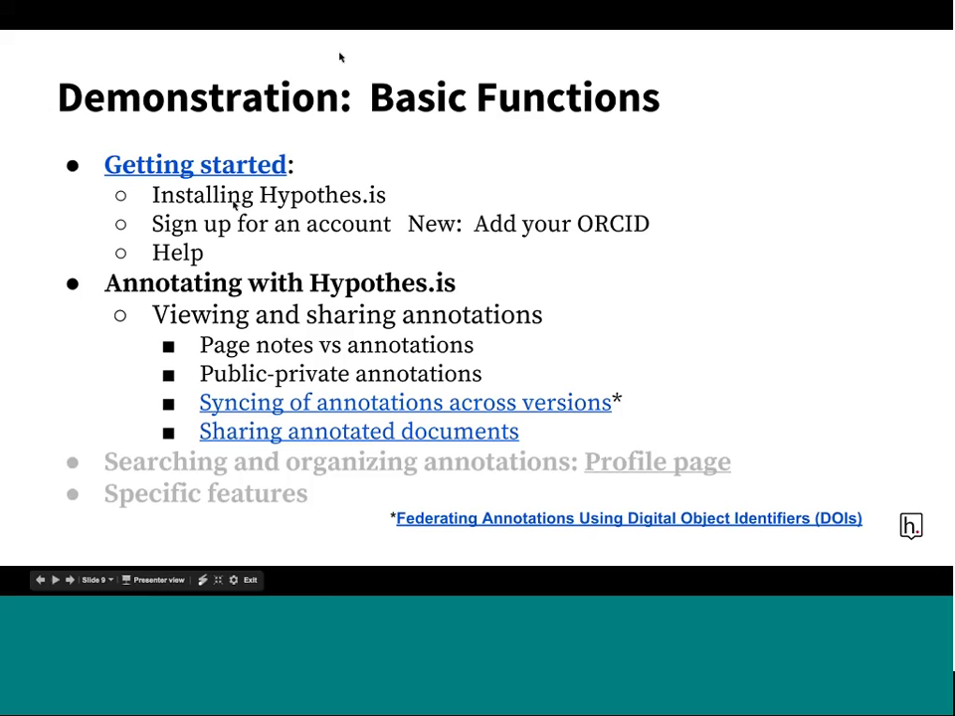
Follow the slide's "Getting started" link and open the Get started page of the Hypothesis site
{"action": "left_click", "coordinate": [263, 173]}
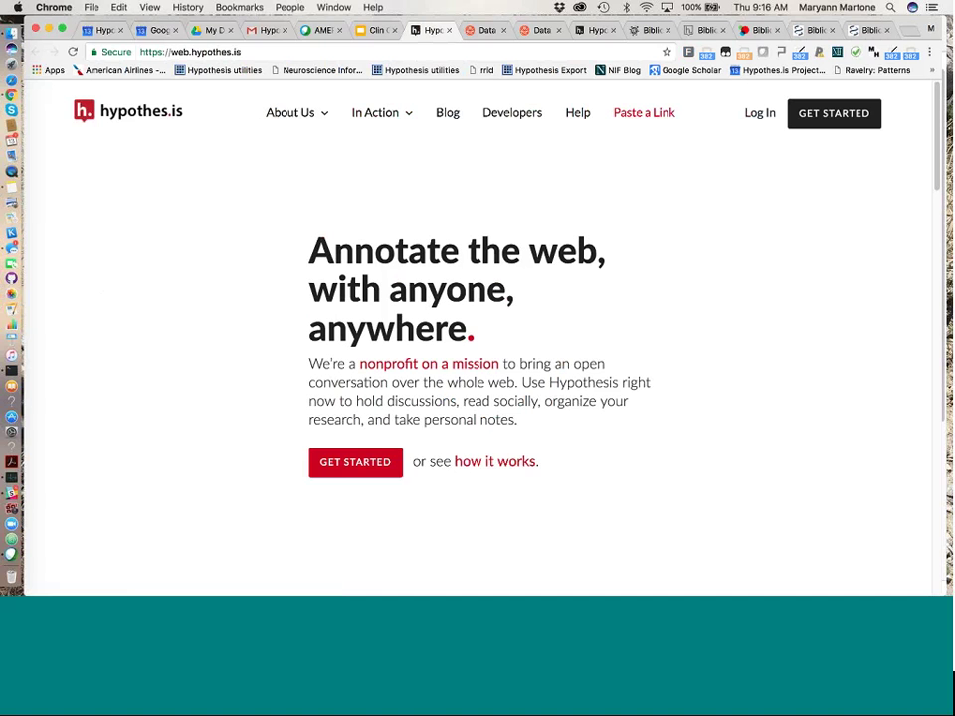
{"action": "left_click", "coordinate": [356, 465]}
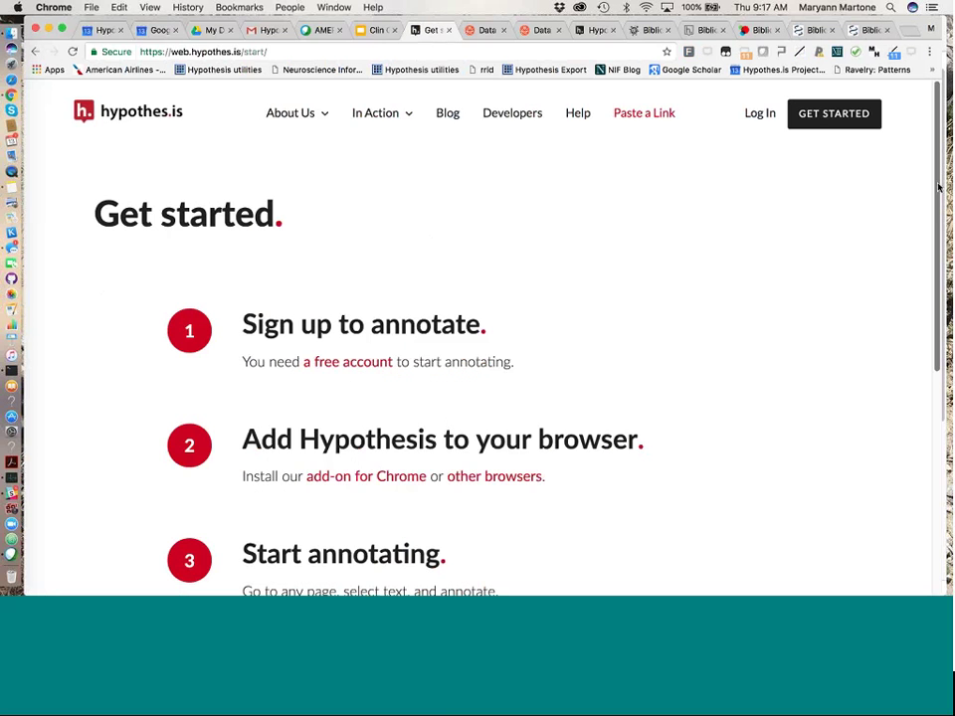
{"action": "left_click_drag", "start_coordinate": [938, 187], "coordinate": [932, 206]}
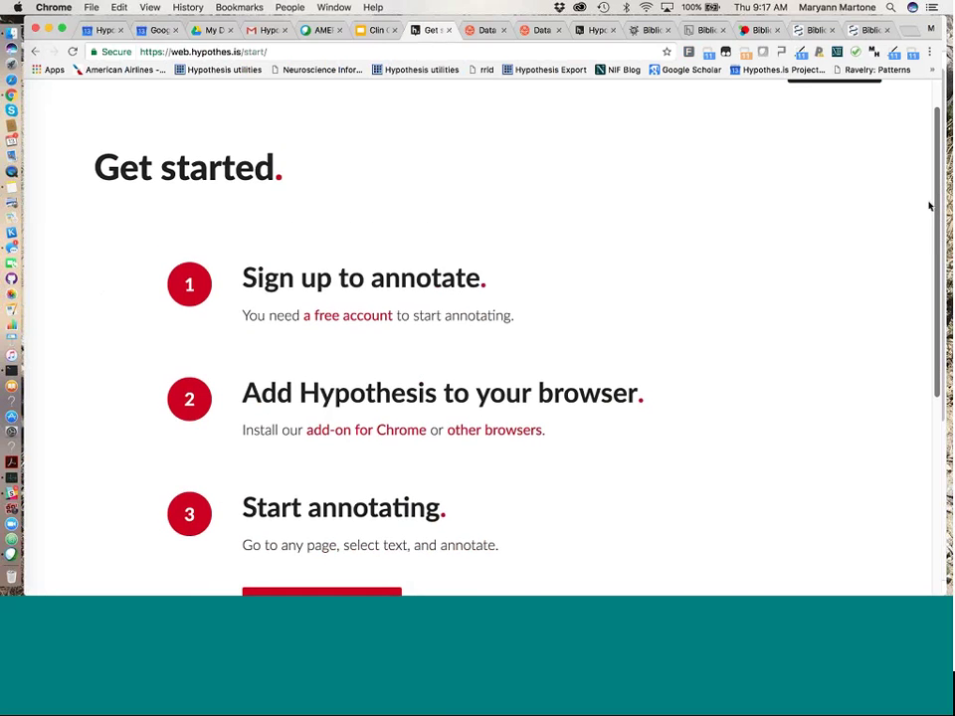
{"action": "scroll", "coordinate": [928, 199], "scroll_direction": "up", "scroll_amount": 2}
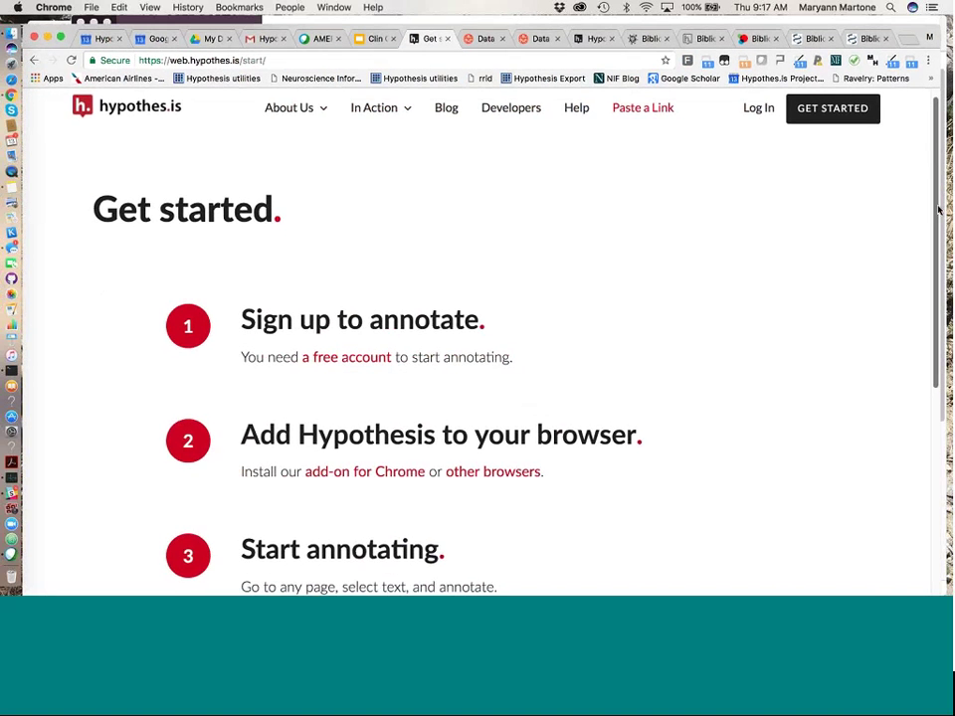
View the Hypothesis Bookmarklet instructions for installing in other browsers, and close them
{"action": "scroll", "coordinate": [936, 293], "scroll_direction": "down", "scroll_amount": 2}
{"action": "scroll", "coordinate": [935, 294], "scroll_direction": "down", "scroll_amount": 1}
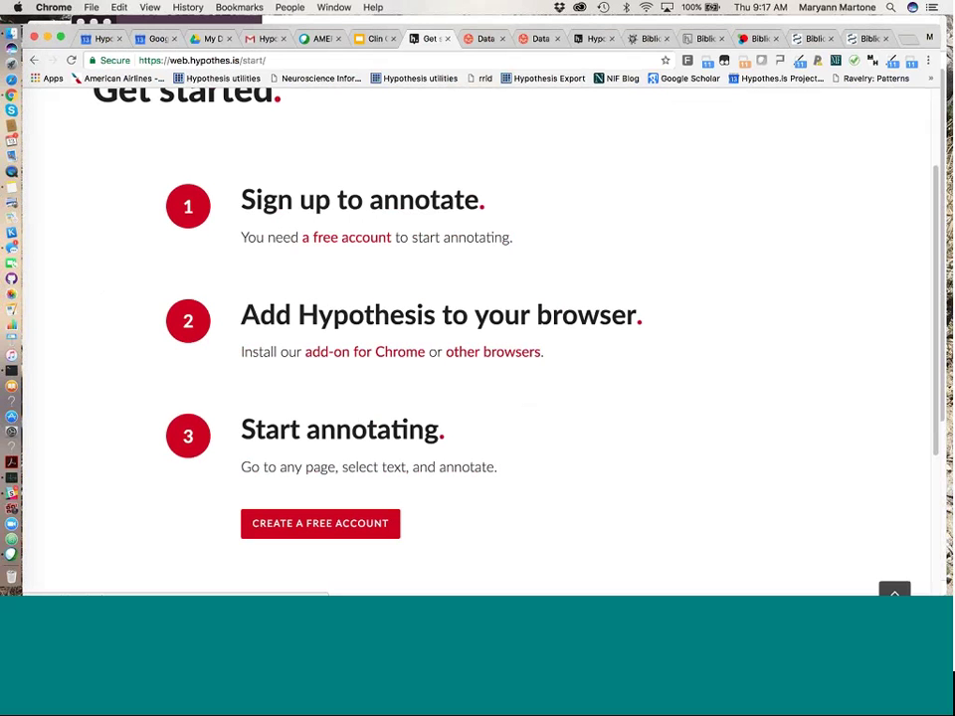
{"action": "left_click", "coordinate": [498, 363]}
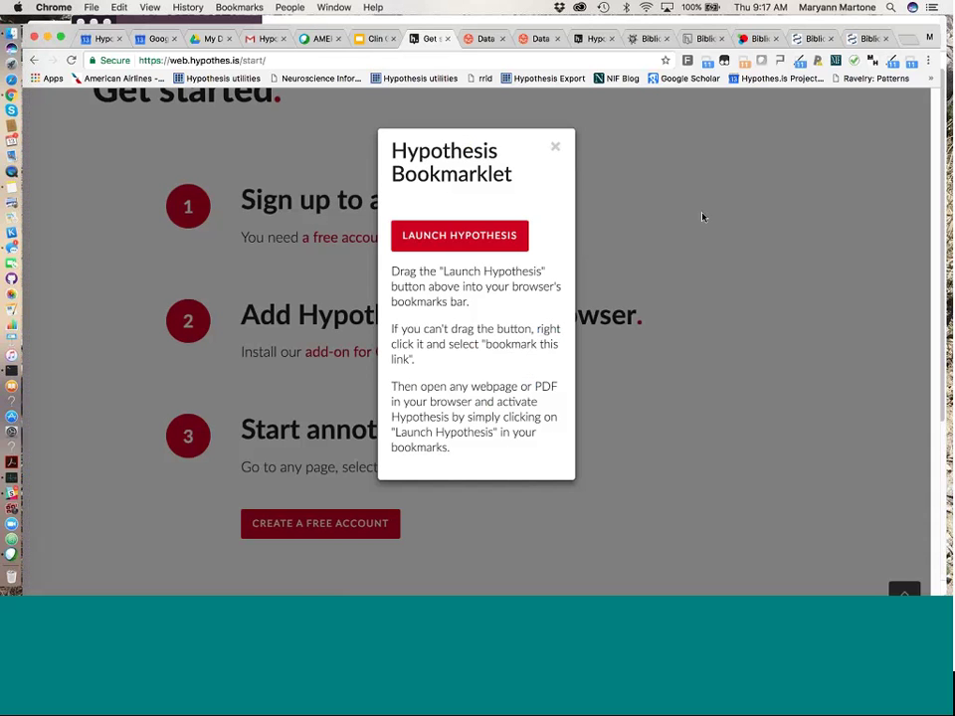
{"action": "left_click", "coordinate": [557, 151]}
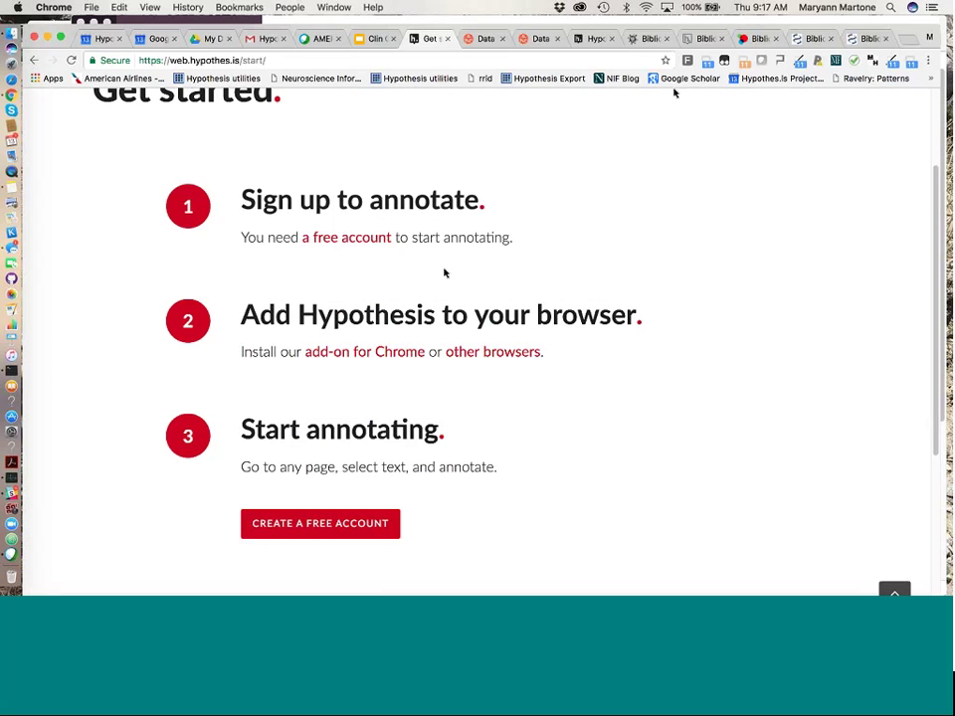
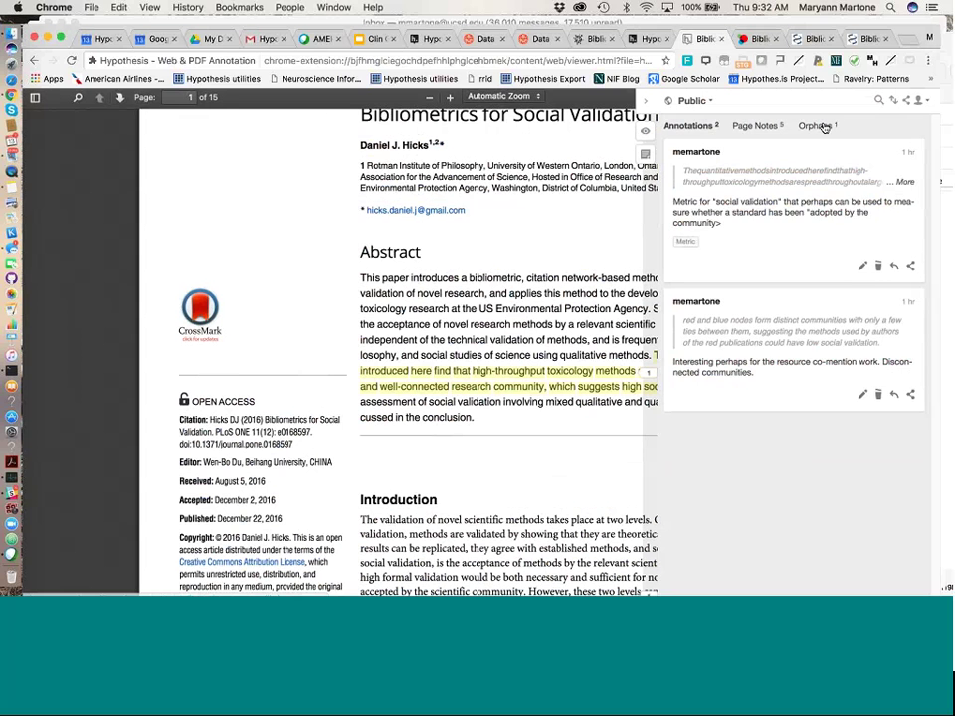
View the orphaned annotations on the Bibliometrics for Social Validation PDF and return to its regular annotations
{"action": "left_click", "coordinate": [825, 127]}
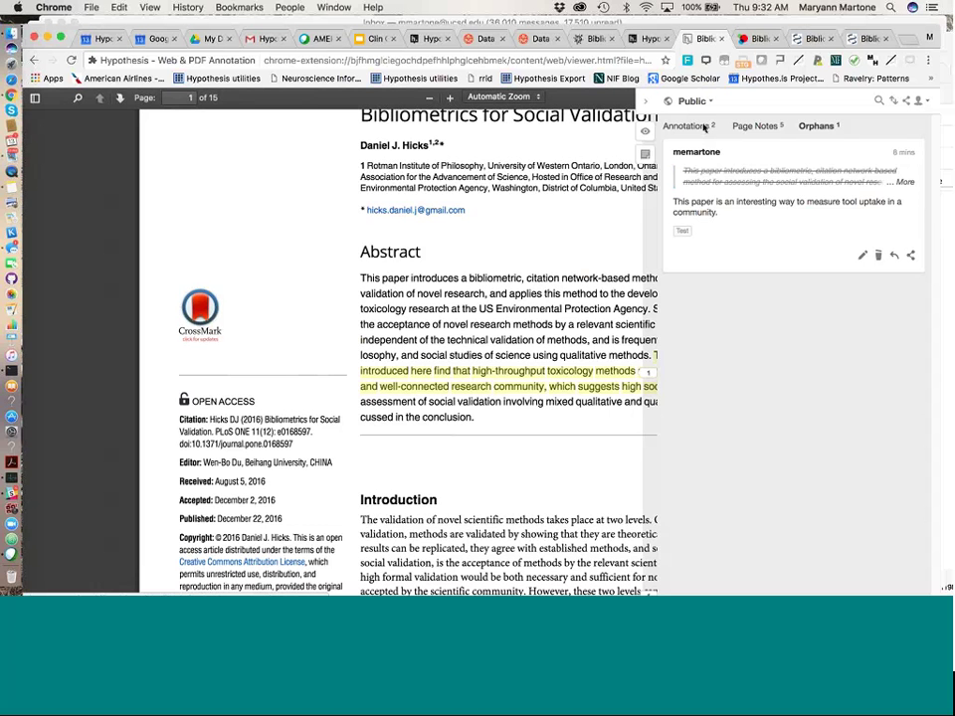
{"action": "left_click", "coordinate": [703, 127]}
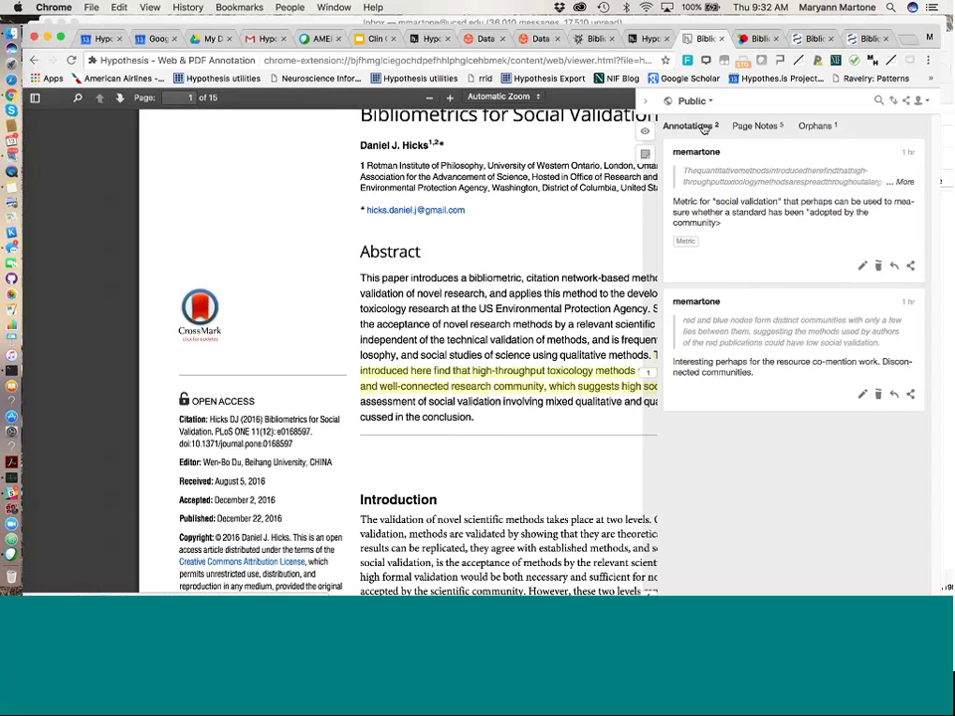
Load the pending annotations in the sidebar of the article's Europe PMC copy, and review its page notes and orphans
{"action": "left_click", "coordinate": [759, 38]}
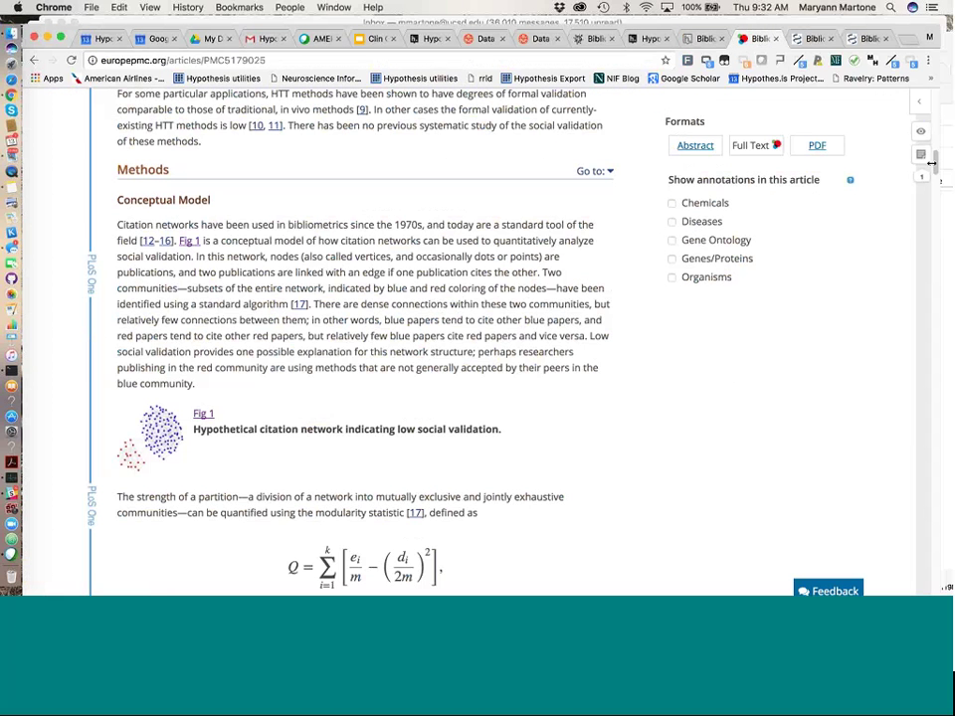
{"action": "scroll", "coordinate": [931, 162], "scroll_direction": "up", "scroll_amount": 10}
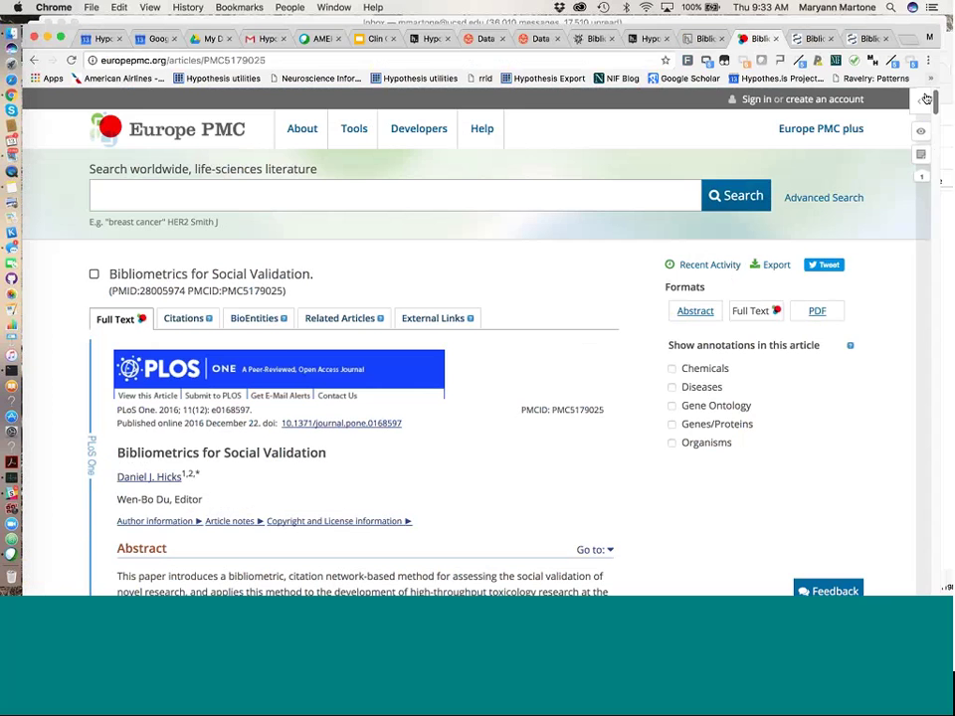
{"action": "left_click", "coordinate": [921, 101]}
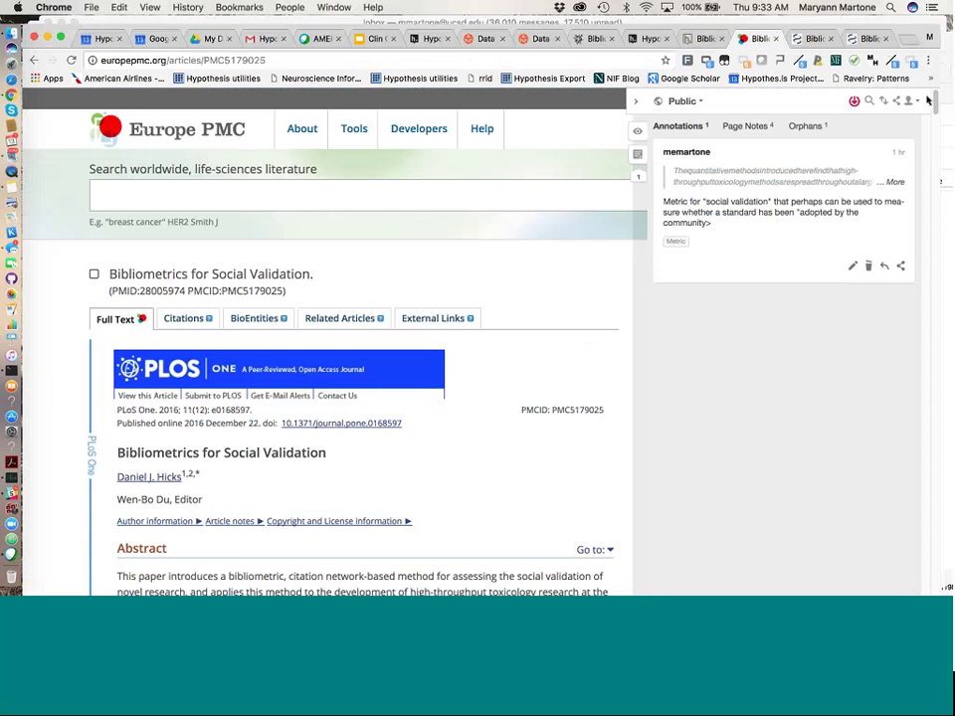
{"action": "left_click", "coordinate": [854, 103]}
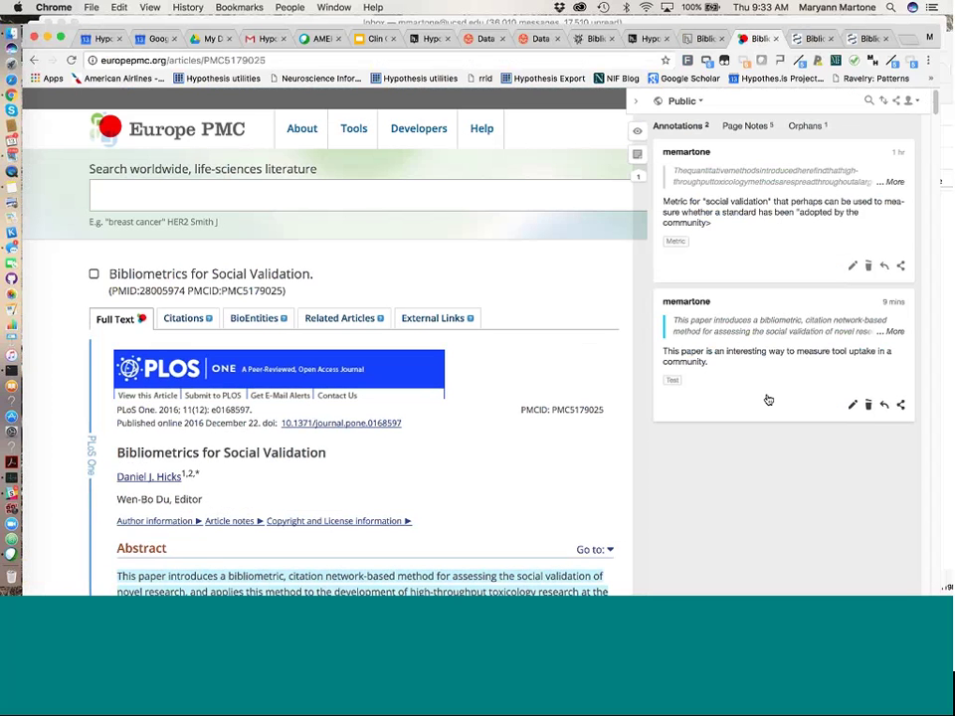
{"action": "left_click", "coordinate": [743, 127]}
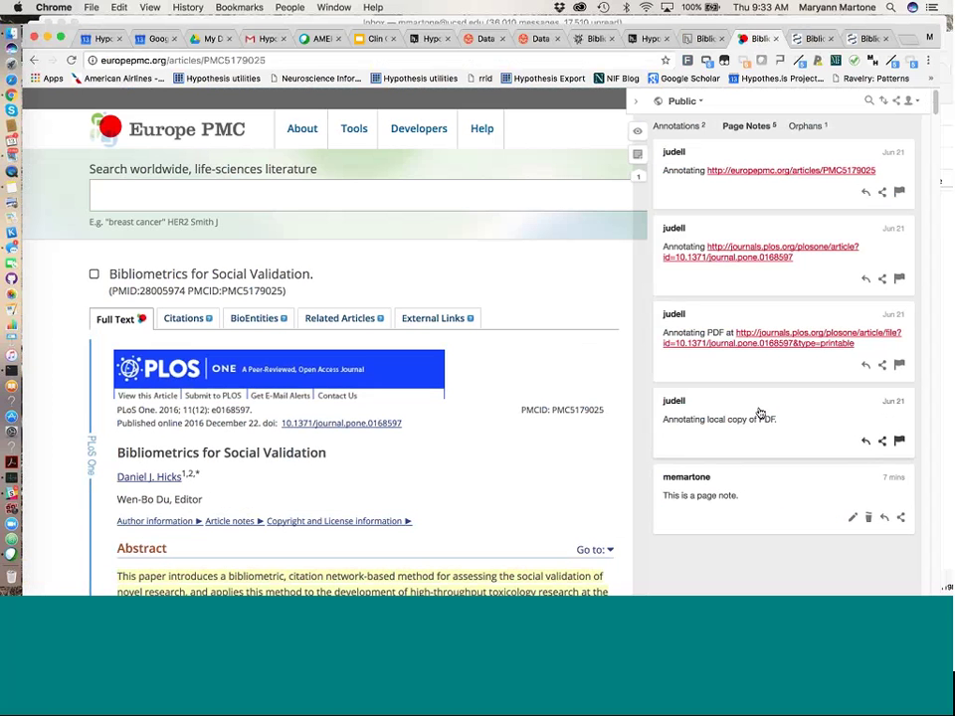
{"action": "left_click", "coordinate": [814, 127]}
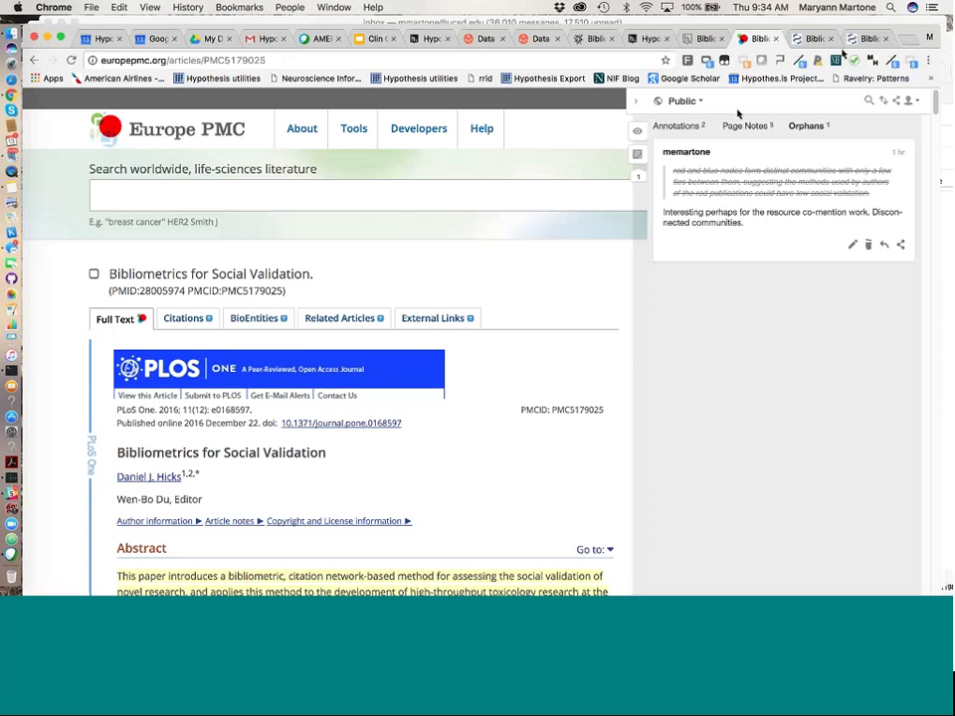
View the NCBI PMC copy of the article and return to the "Demonstration: Basic Functions" slide
{"action": "left_click", "coordinate": [863, 39]}
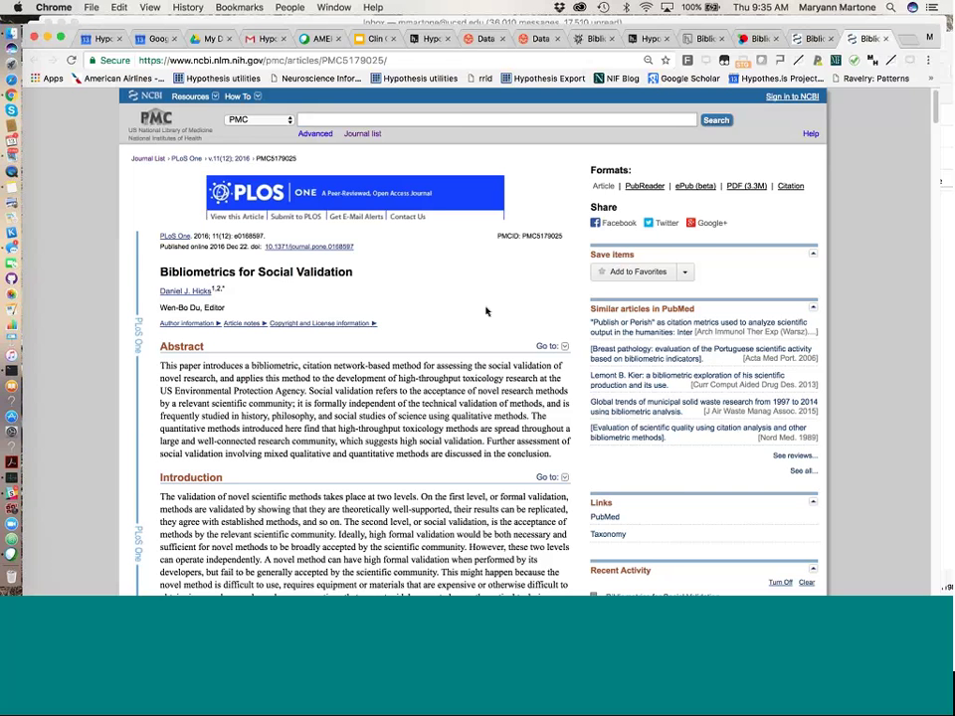
{"action": "key", "text": "super+6"}
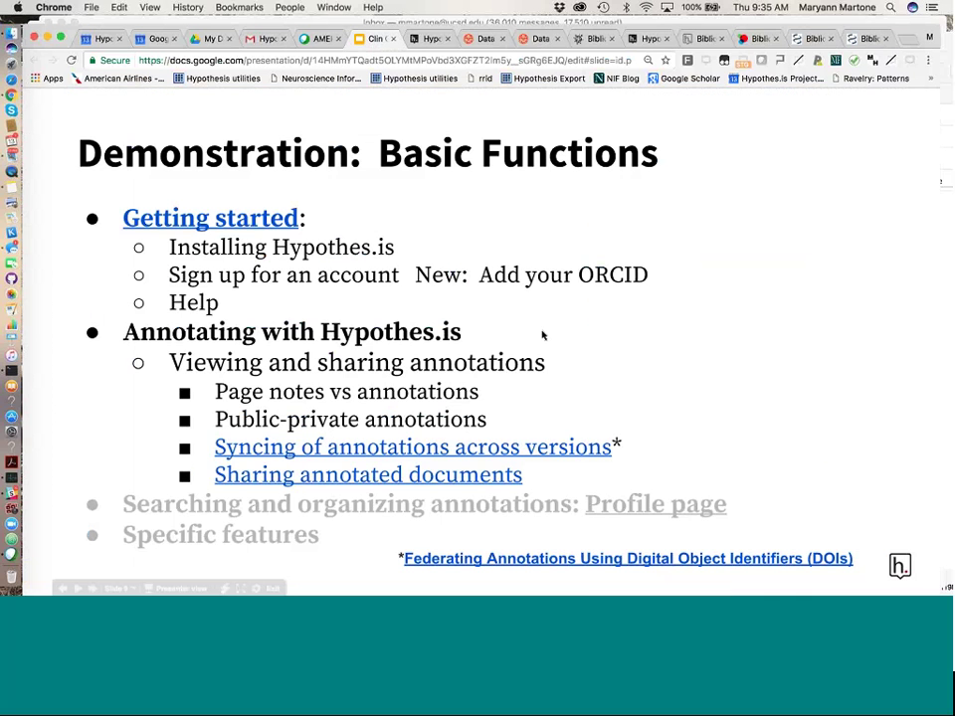
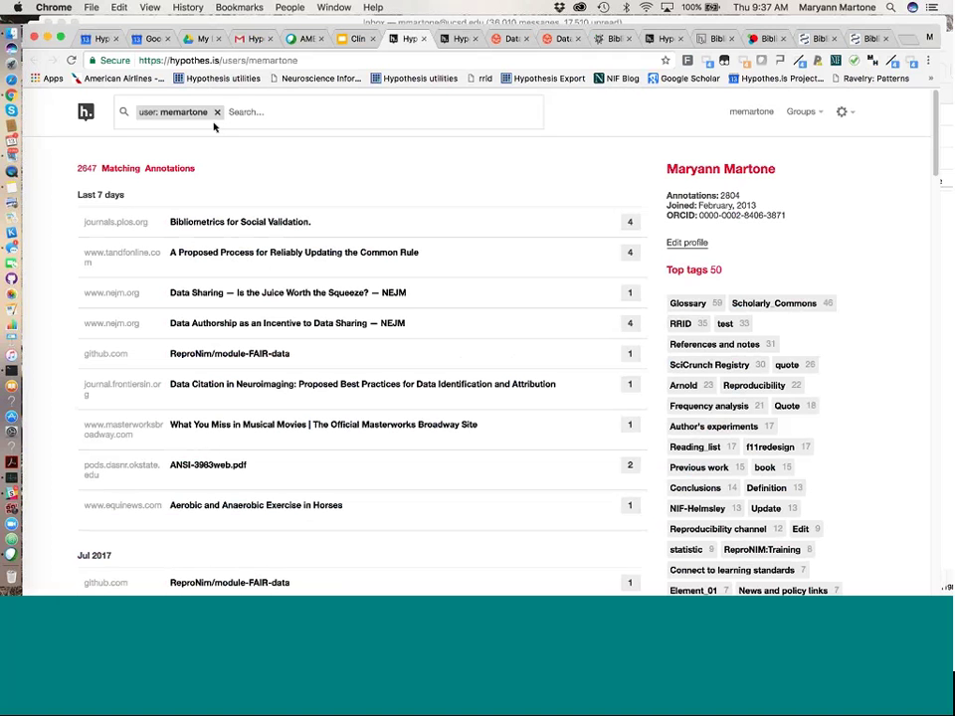
Review the search-narrowing options and top tags on the profile page, and filter its annotations by the SciCrunch Registry tag
{"action": "left_click", "coordinate": [147, 113]}
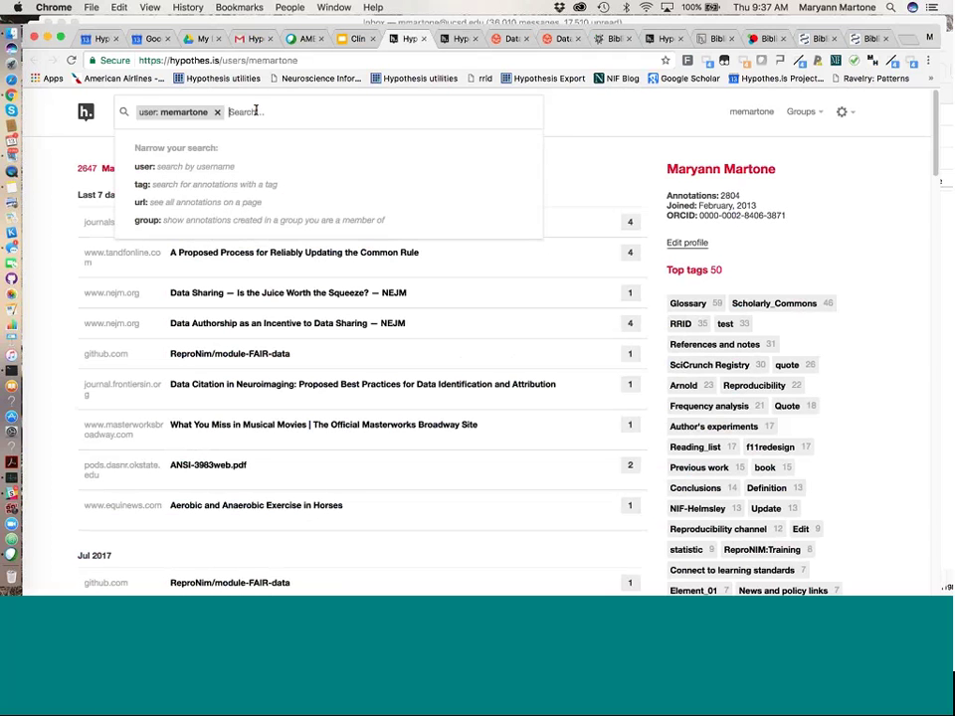
{"action": "left_click", "coordinate": [593, 126]}
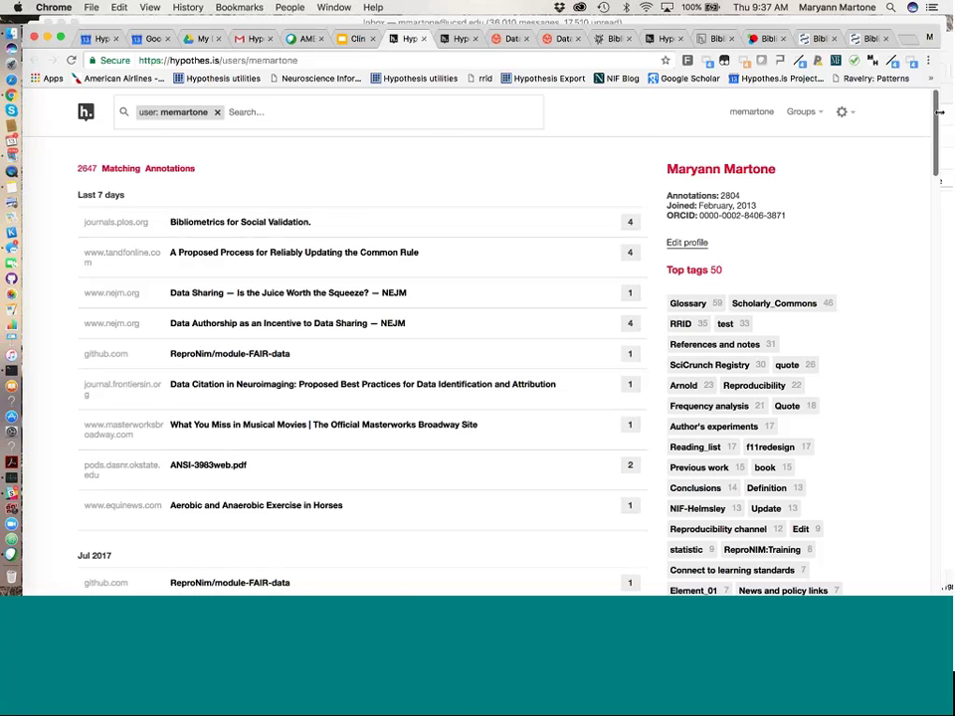
{"action": "scroll", "coordinate": [938, 139], "scroll_direction": "down", "scroll_amount": 3}
{"action": "scroll", "coordinate": [939, 139], "scroll_direction": "up", "scroll_amount": 2}
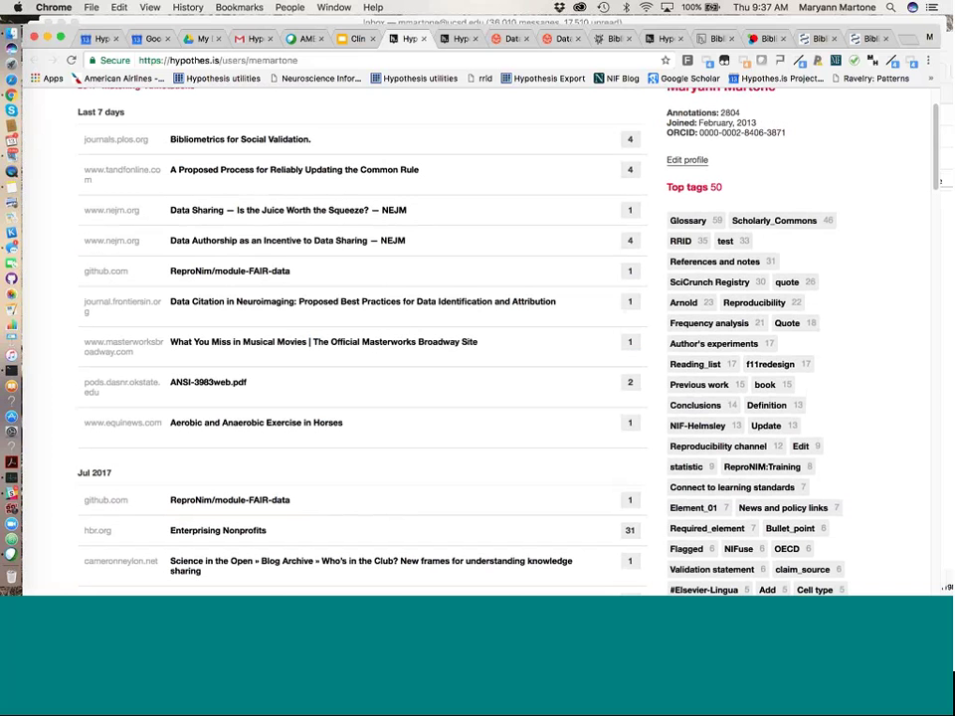
{"action": "left_click", "coordinate": [690, 283]}
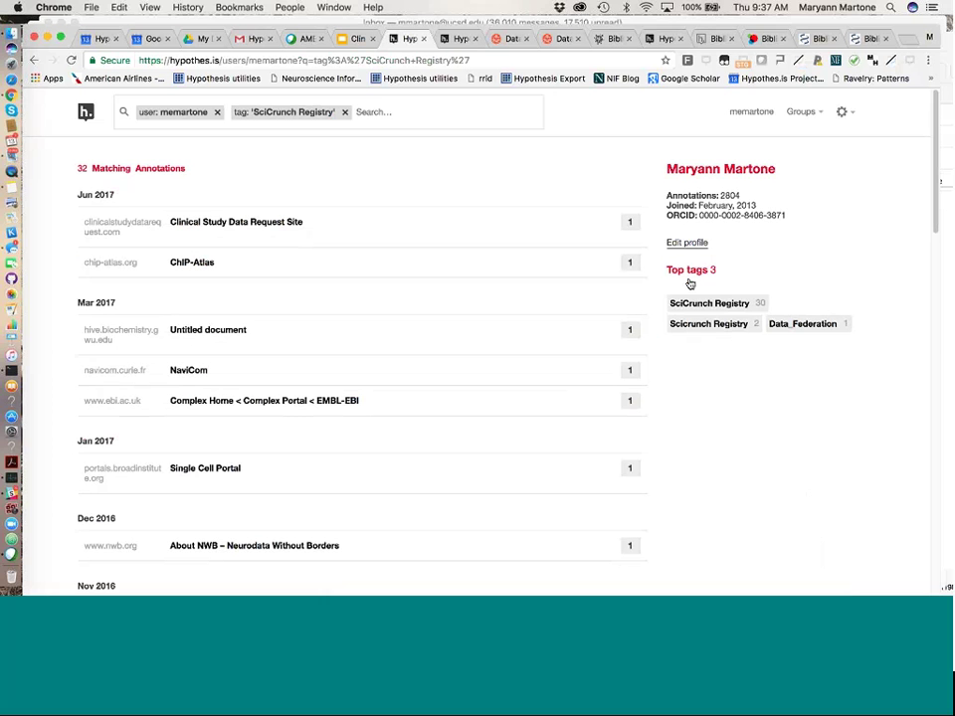
Review the page notes and annotations on the PLOS ONE article, and view all annotations tagged Test
{"action": "left_click", "coordinate": [706, 37]}
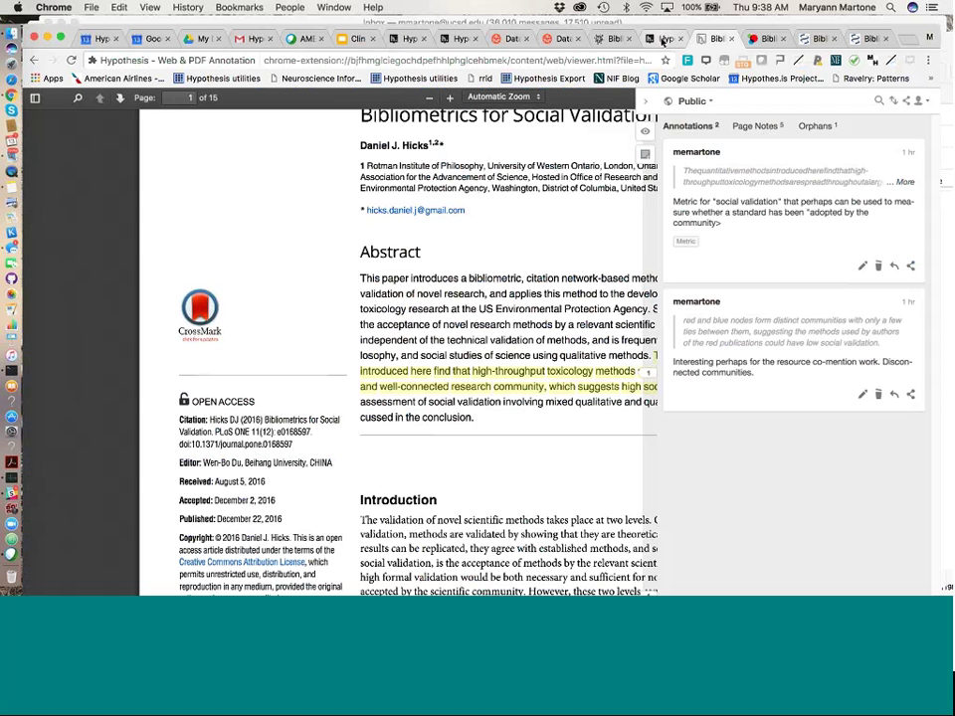
{"action": "left_click", "coordinate": [607, 38]}
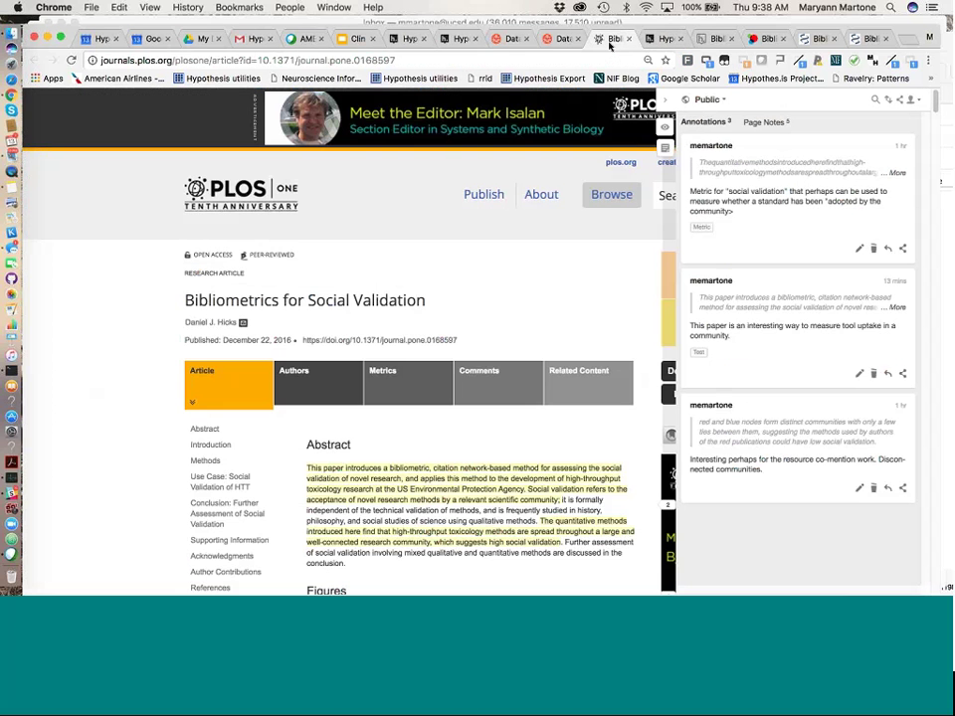
{"action": "left_click", "coordinate": [771, 124]}
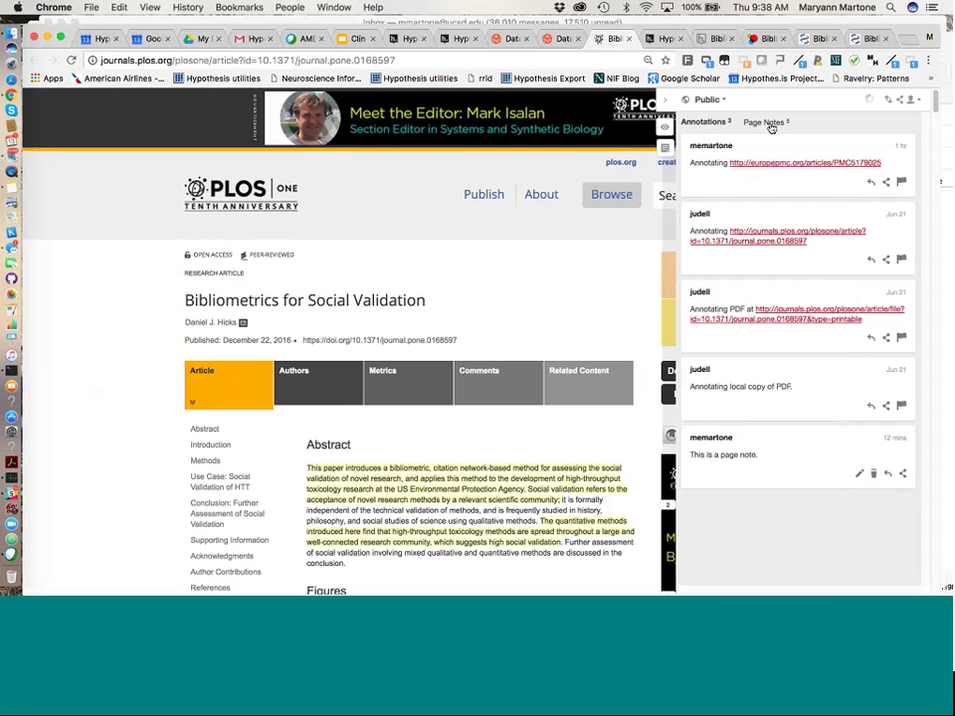
{"action": "left_click", "coordinate": [706, 122]}
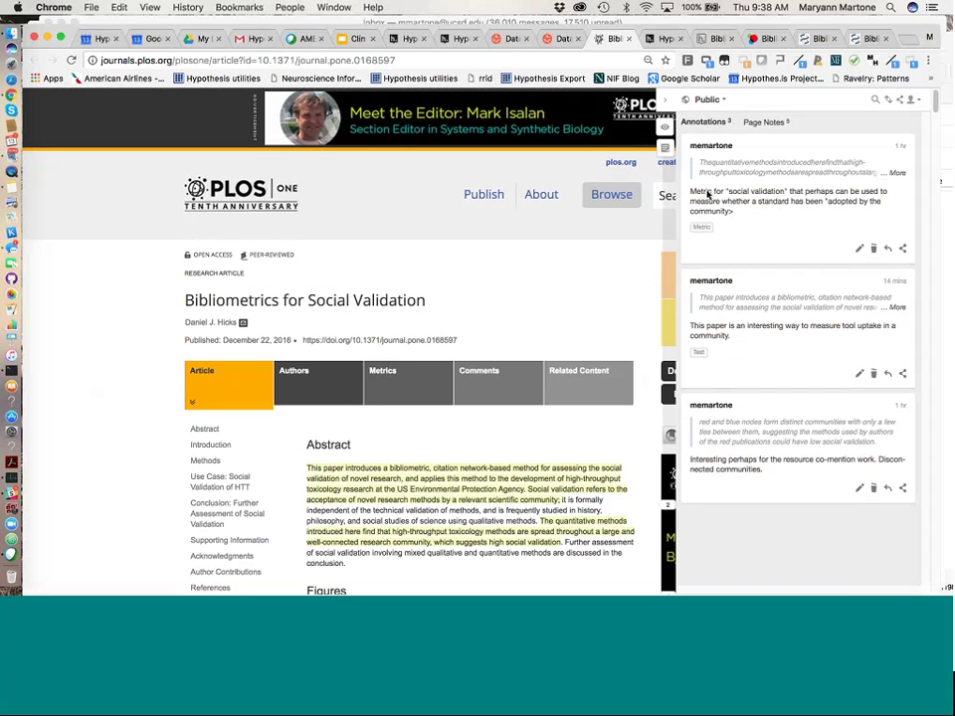
{"action": "left_click", "coordinate": [701, 354]}
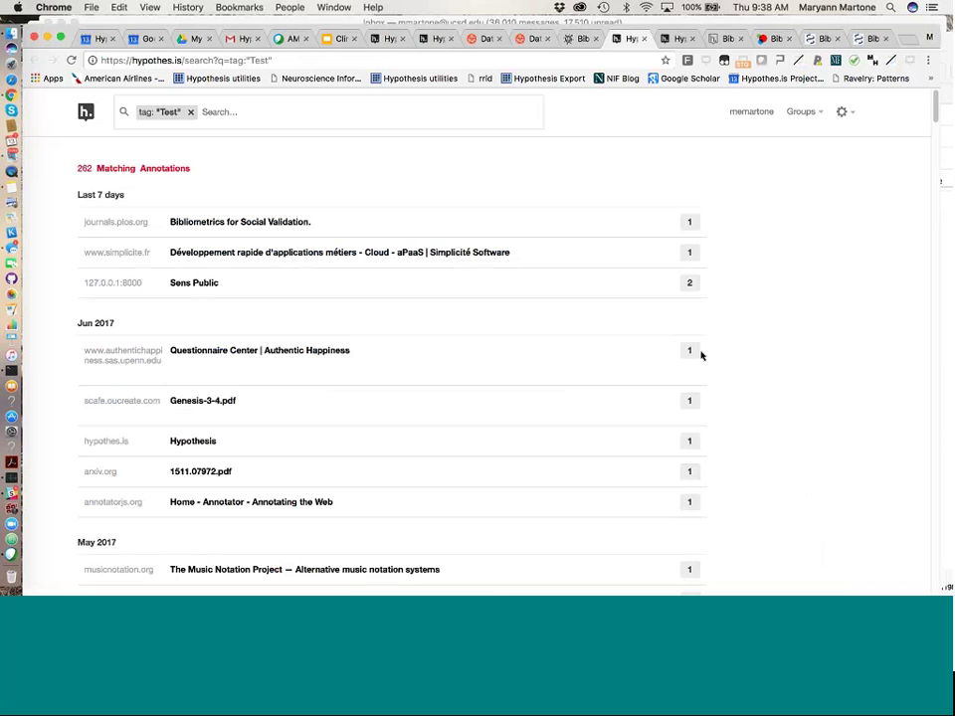
Close the "Group name" group page and return to the Test tag search
{"action": "left_click", "coordinate": [676, 44]}
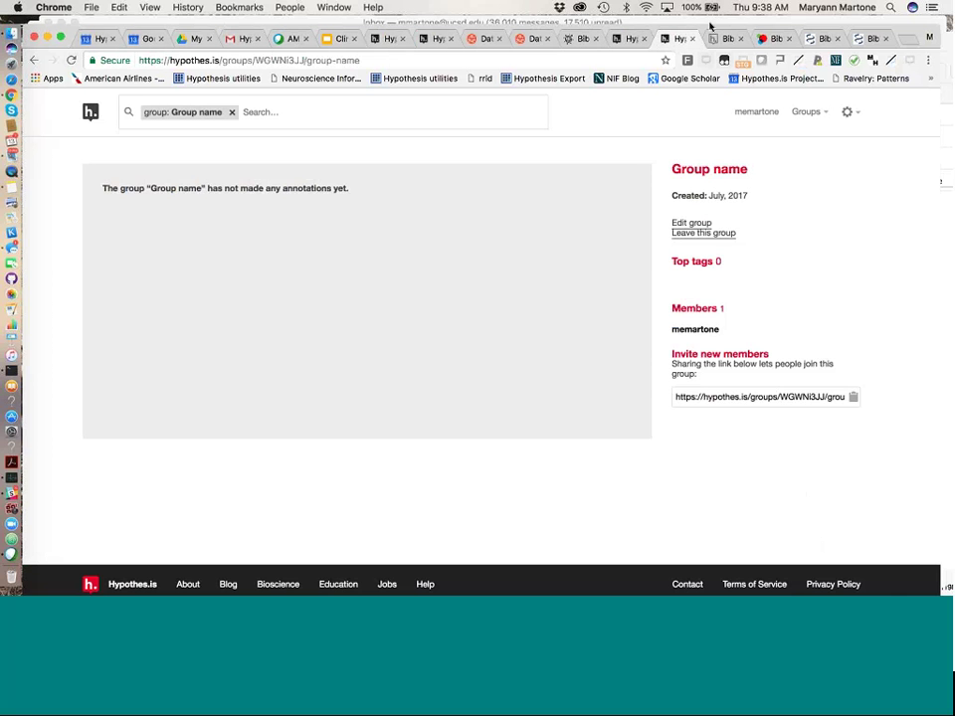
{"action": "left_click", "coordinate": [685, 40]}
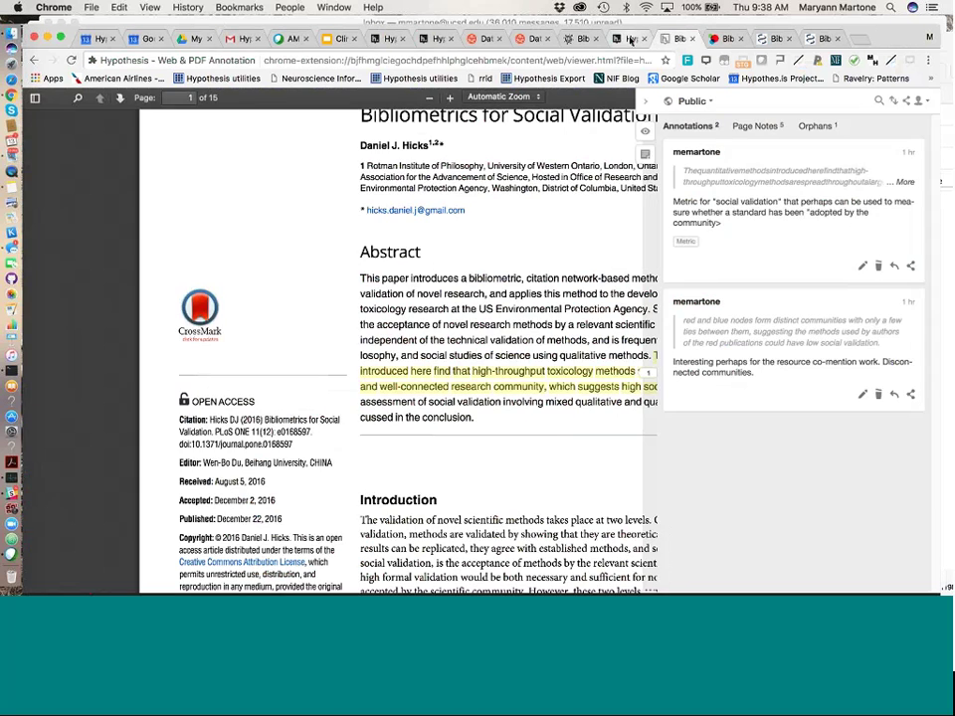
{"action": "left_click", "coordinate": [631, 40]}
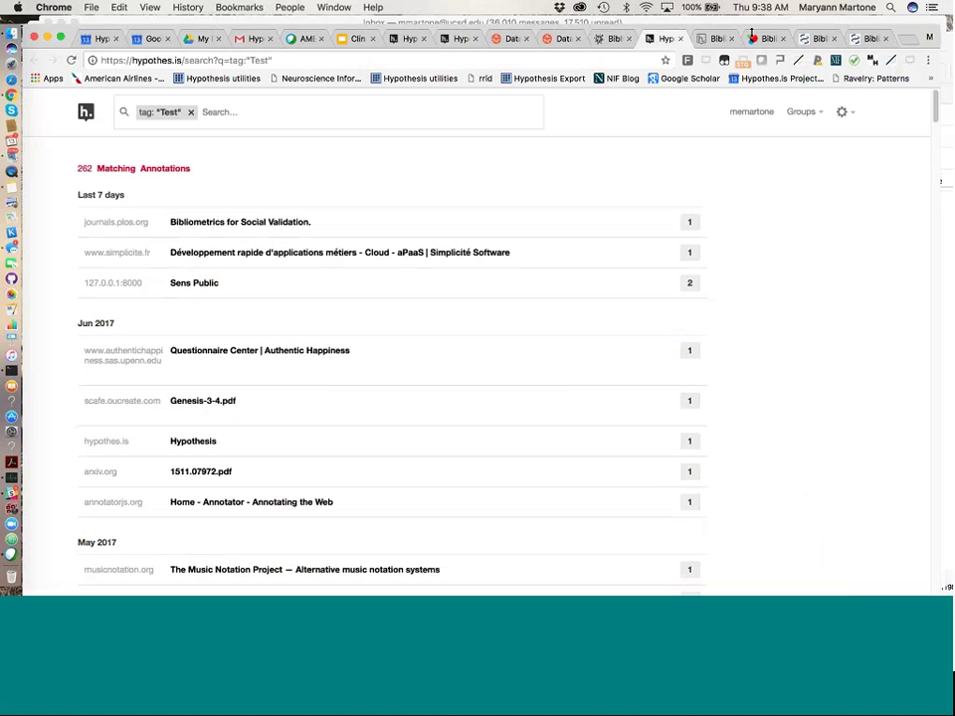
Return to the profile page and remove the SciCrunch Registry tag filter from its annotation search
{"action": "left_click", "coordinate": [447, 73]}
{"action": "left_click", "coordinate": [405, 71]}
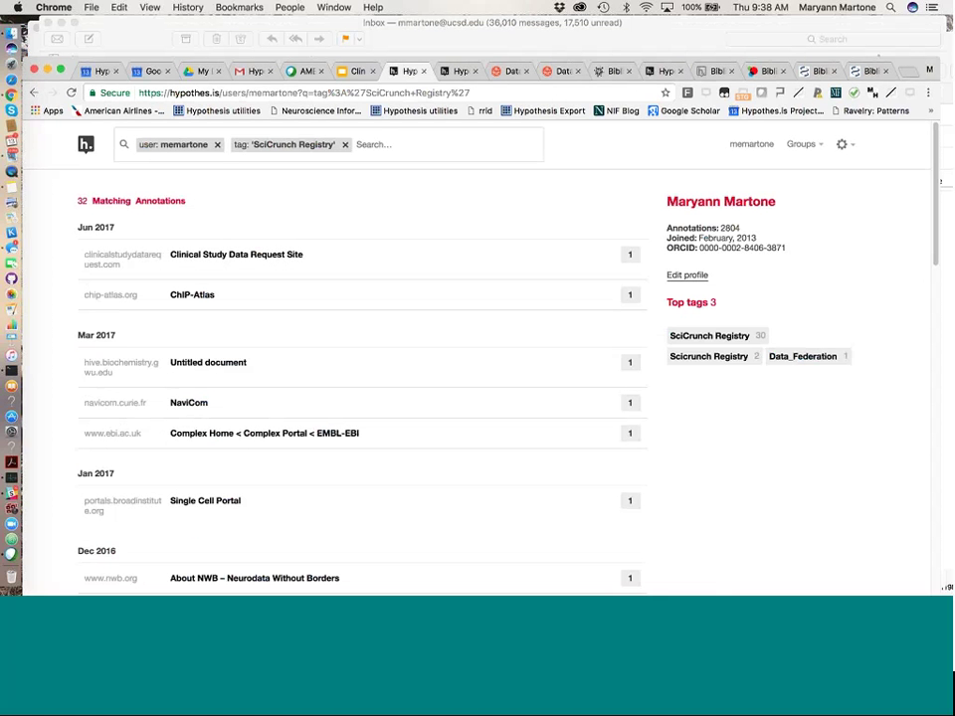
{"action": "left_click", "coordinate": [345, 144]}
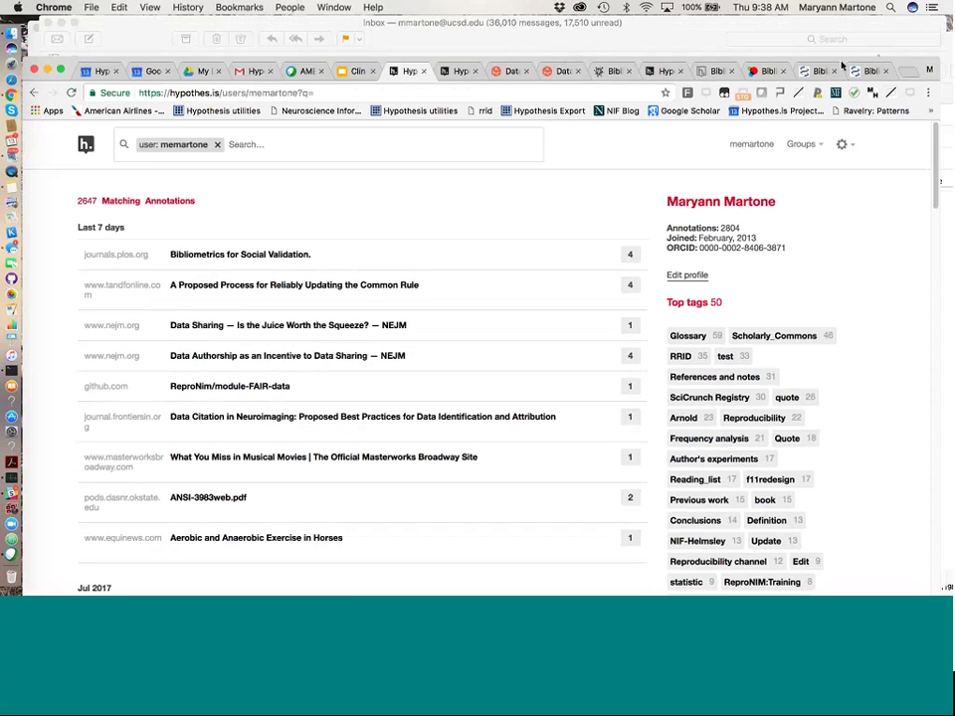
Expand the "Data Sharing — Is the Juice Worth the Squeeze?" entry in the profile's annotation list
{"action": "left_click_drag", "start_coordinate": [840, 65], "coordinate": [834, 24]}
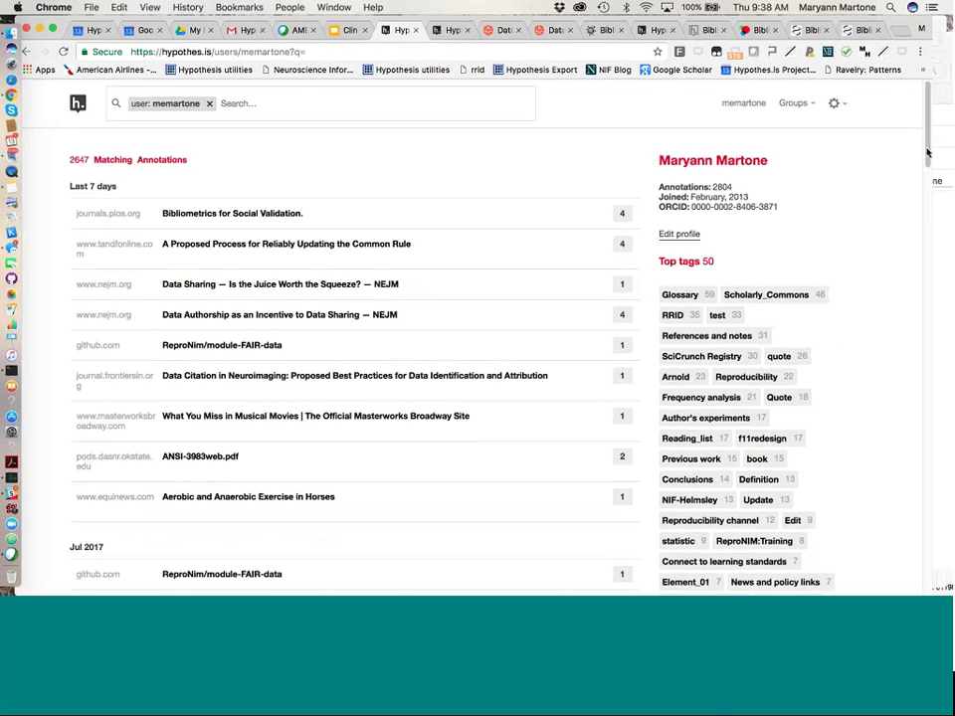
{"action": "scroll", "coordinate": [384, 252], "scroll_direction": "down", "scroll_amount": 2}
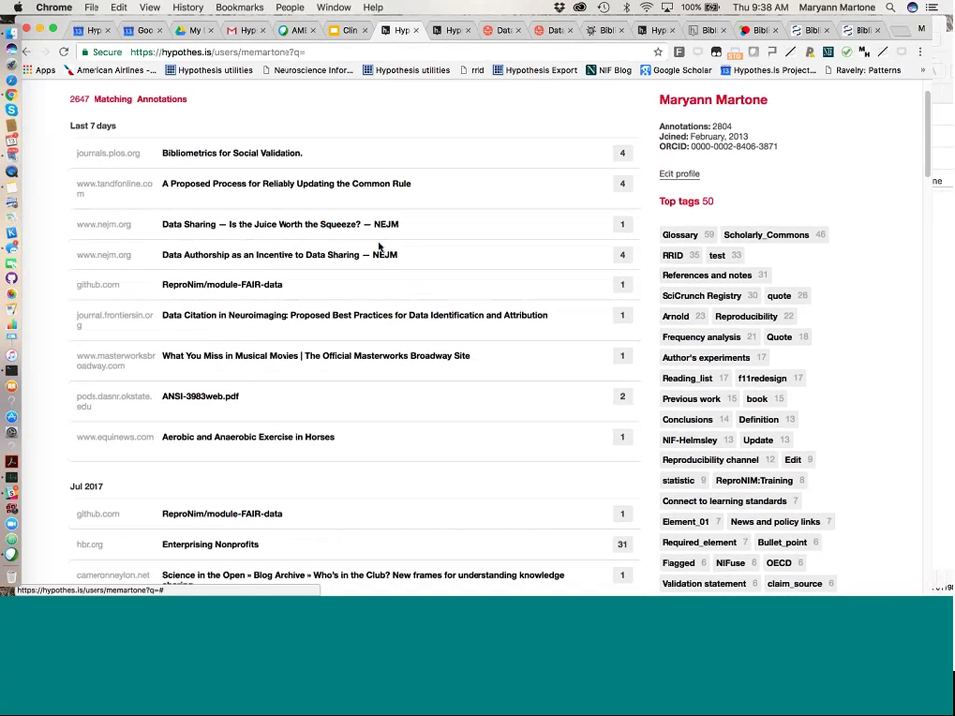
{"action": "left_click", "coordinate": [291, 224]}
{"action": "scroll", "coordinate": [292, 223], "scroll_direction": "up", "scroll_amount": 1}
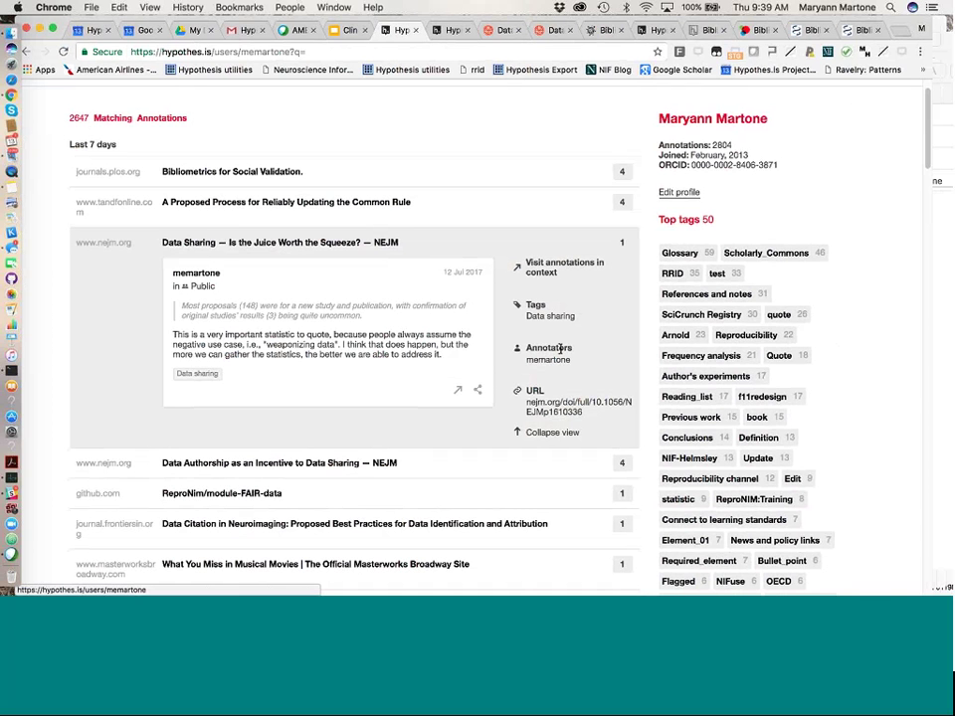
Visit the expanded annotation in context on the NEJM article, show all annotations, and locate the "Good statistic to have" passage
{"action": "left_click", "coordinate": [558, 267]}
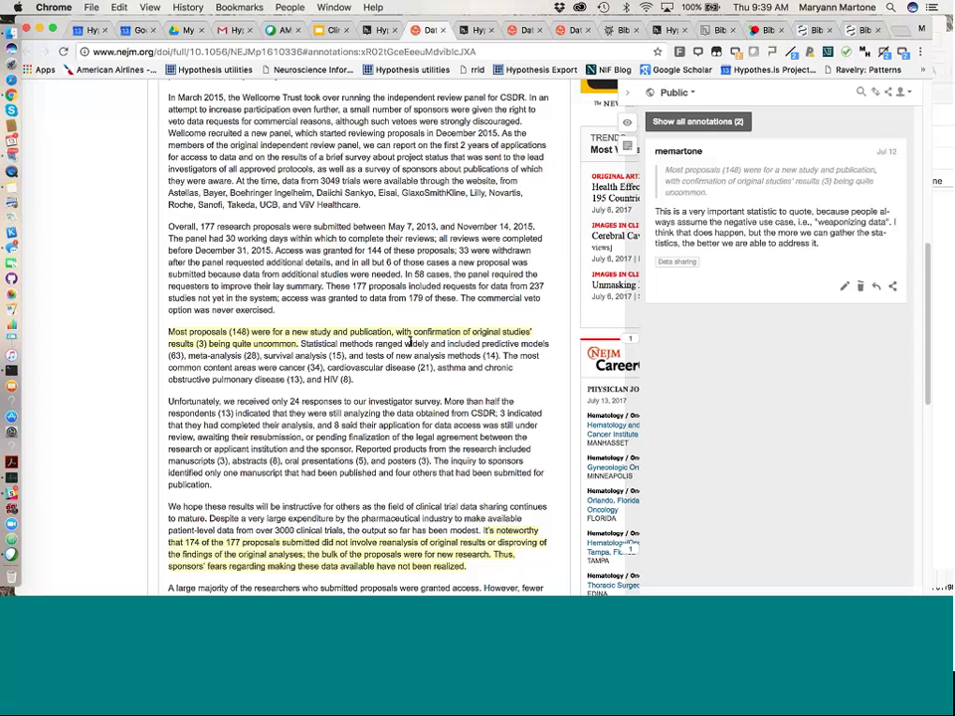
{"action": "left_click", "coordinate": [698, 121]}
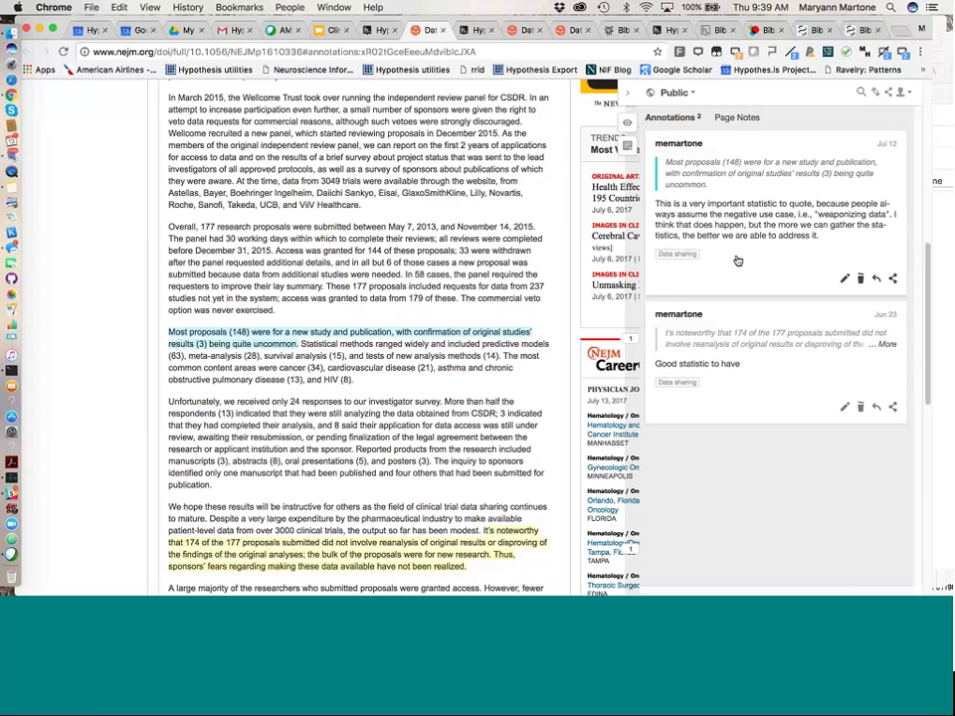
{"action": "left_click", "coordinate": [779, 408]}
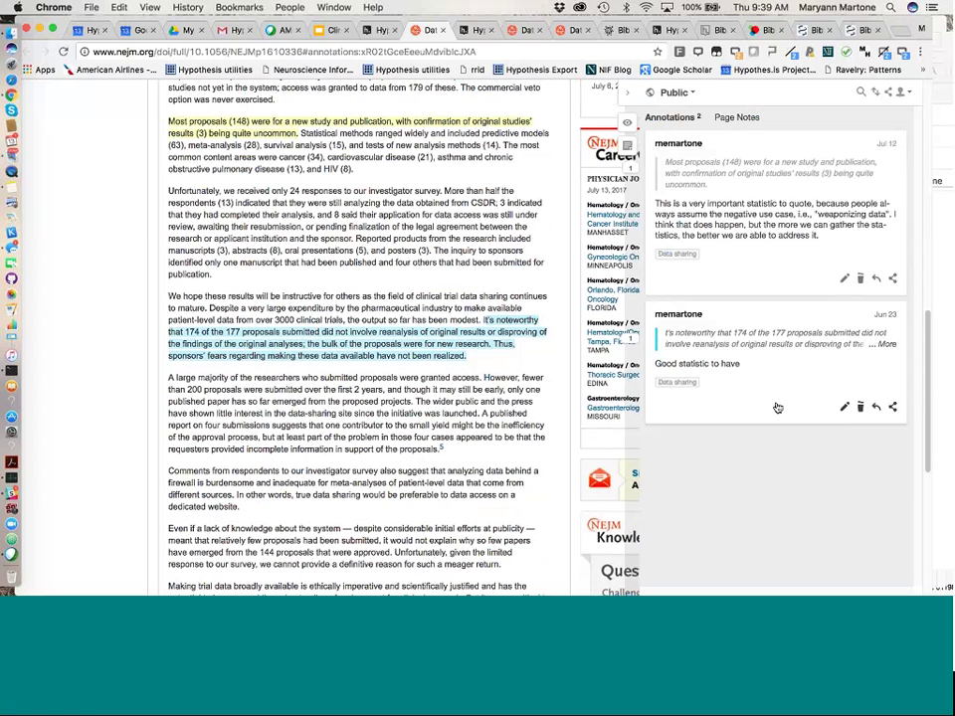
Start an email that shares the link to the "Good statistic to have" annotation
{"action": "left_click", "coordinate": [892, 410]}
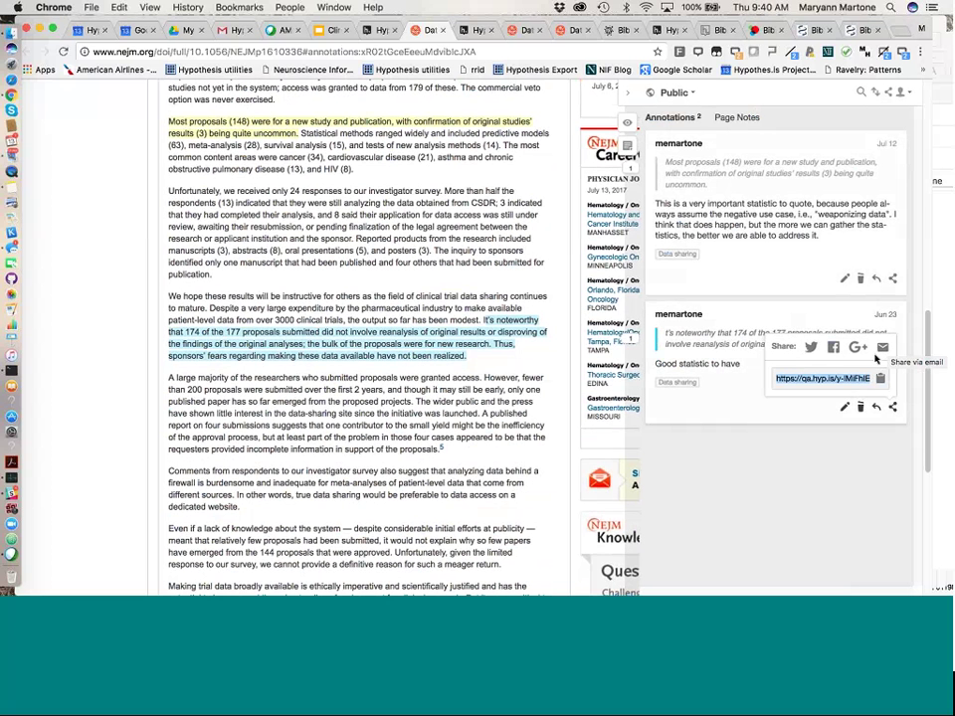
{"action": "left_click", "coordinate": [881, 355]}
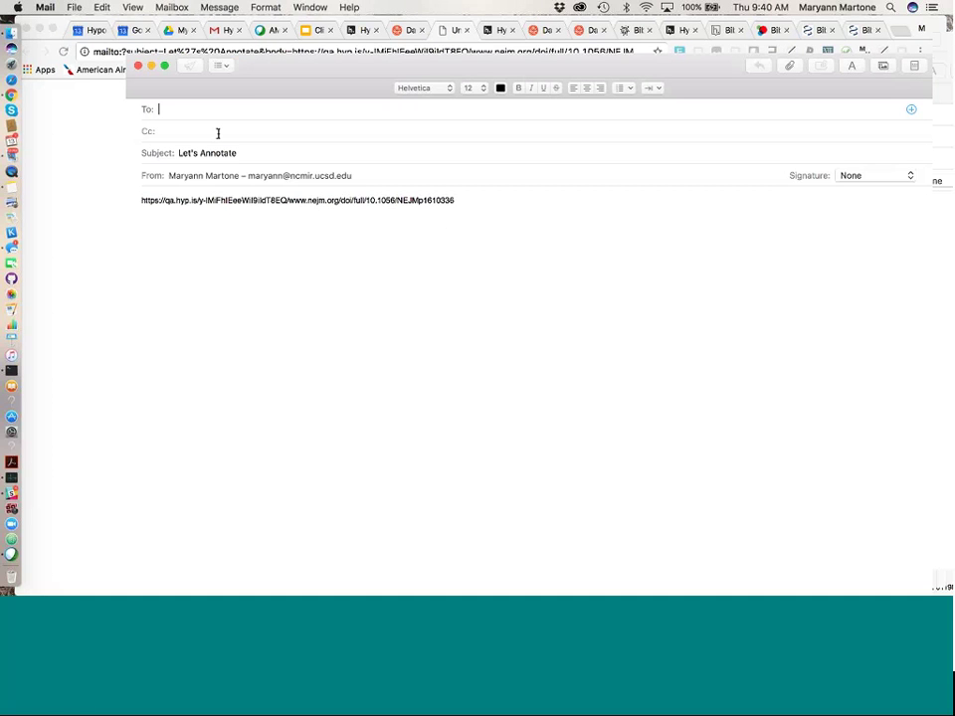
Discard both open "Let's Annotate" email drafts without saving, and return to the "Demonstration: Basic Functions" slide in Chrome
{"action": "left_click_drag", "start_coordinate": [274, 67], "coordinate": [381, 62]}
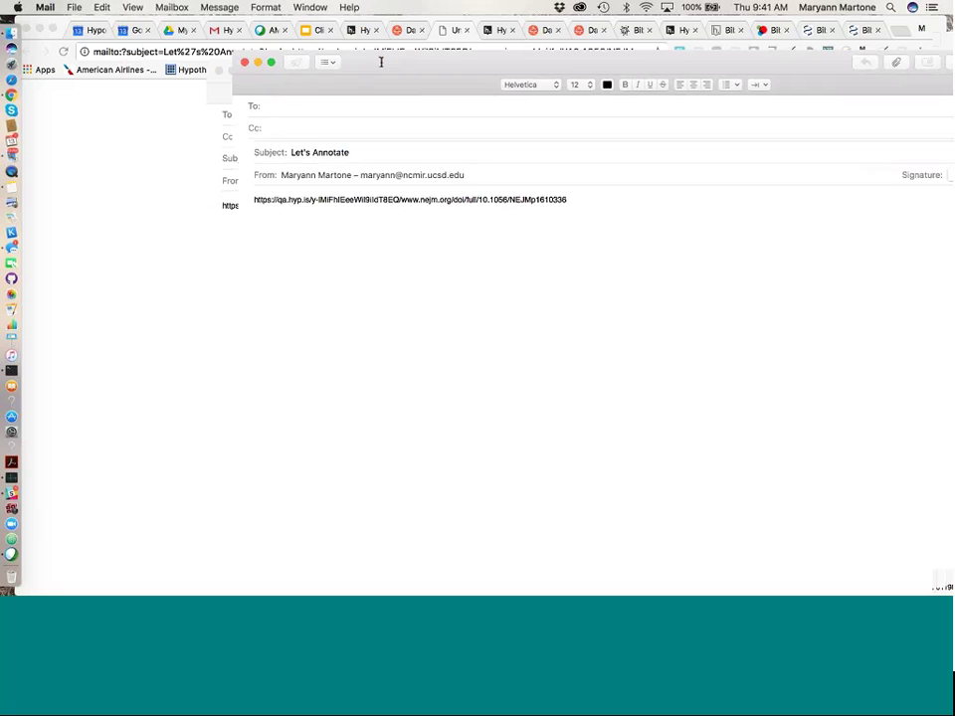
{"action": "left_click", "coordinate": [220, 72]}
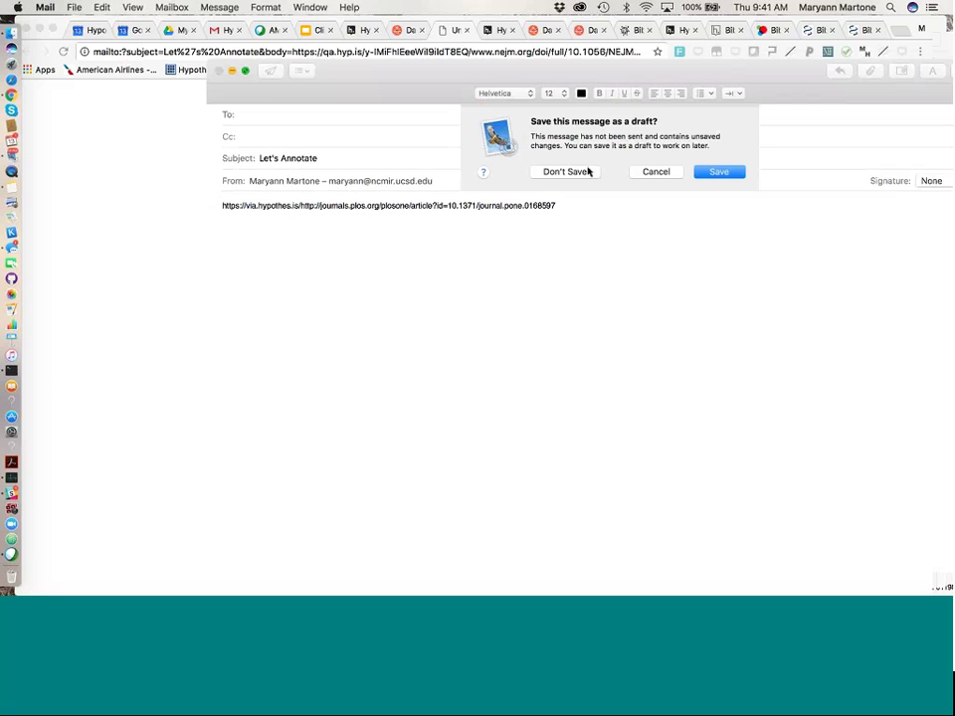
{"action": "left_click", "coordinate": [588, 172]}
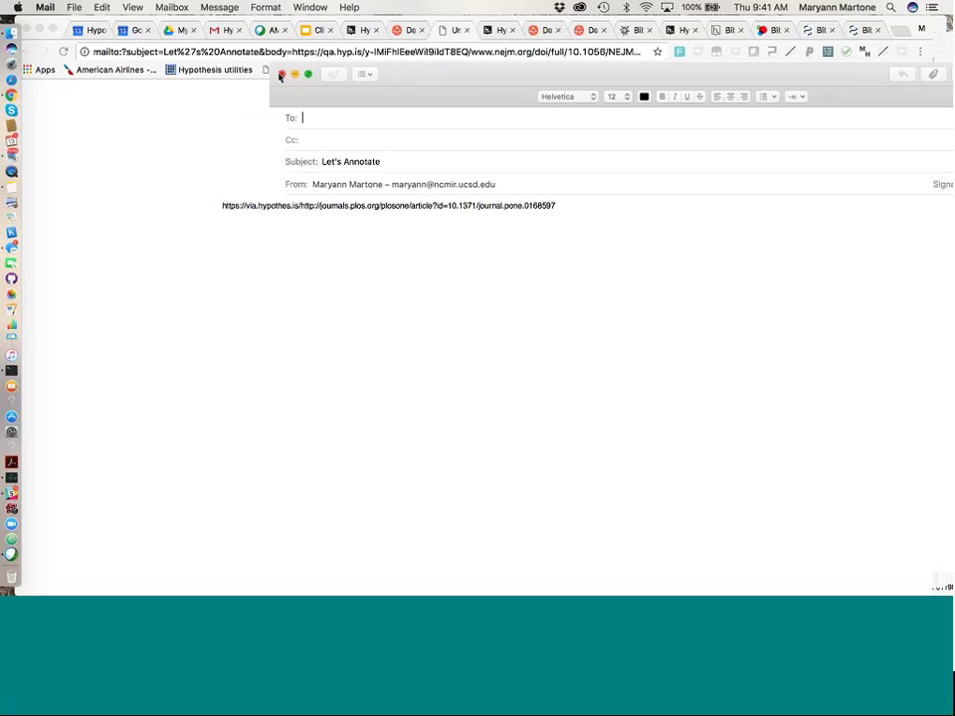
{"action": "left_click", "coordinate": [282, 75]}
{"action": "left_click", "coordinate": [627, 175]}
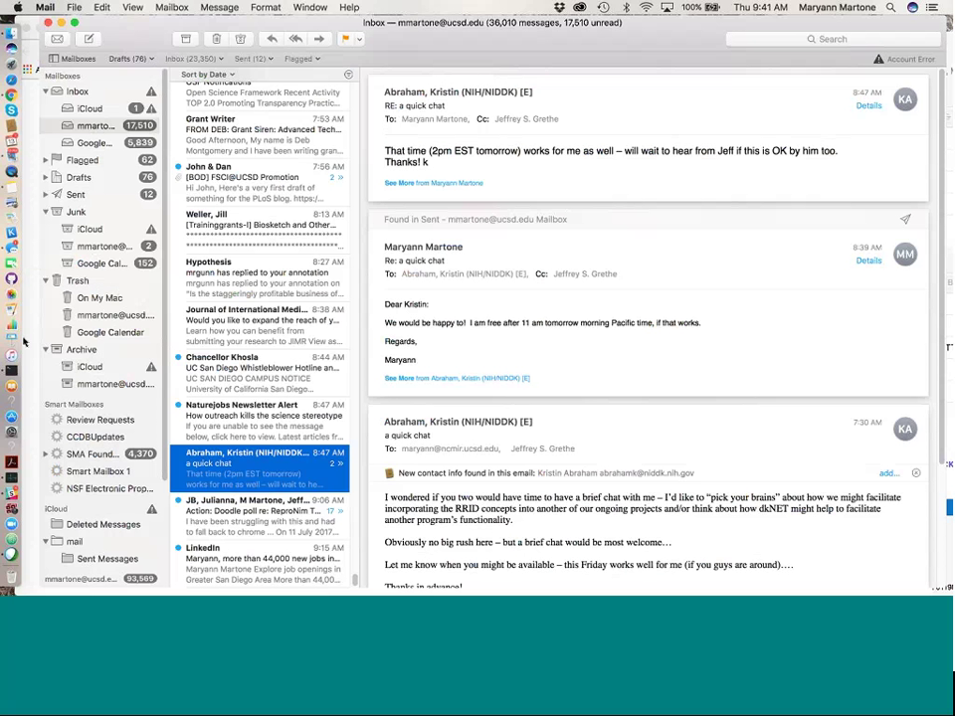
{"action": "left_click", "coordinate": [12, 93]}
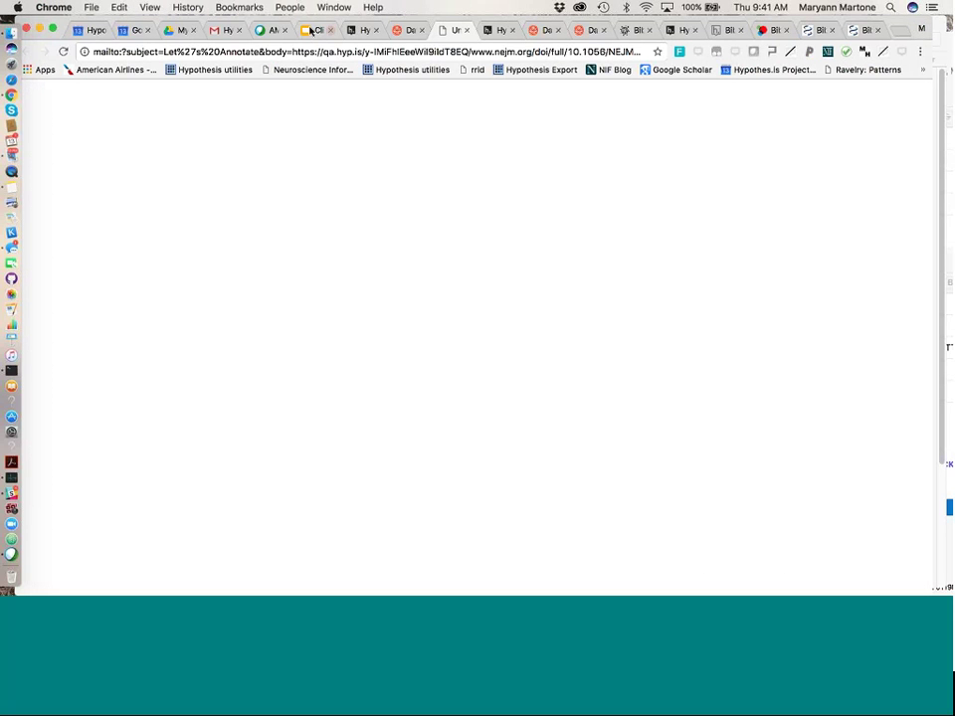
{"action": "left_click", "coordinate": [311, 32]}
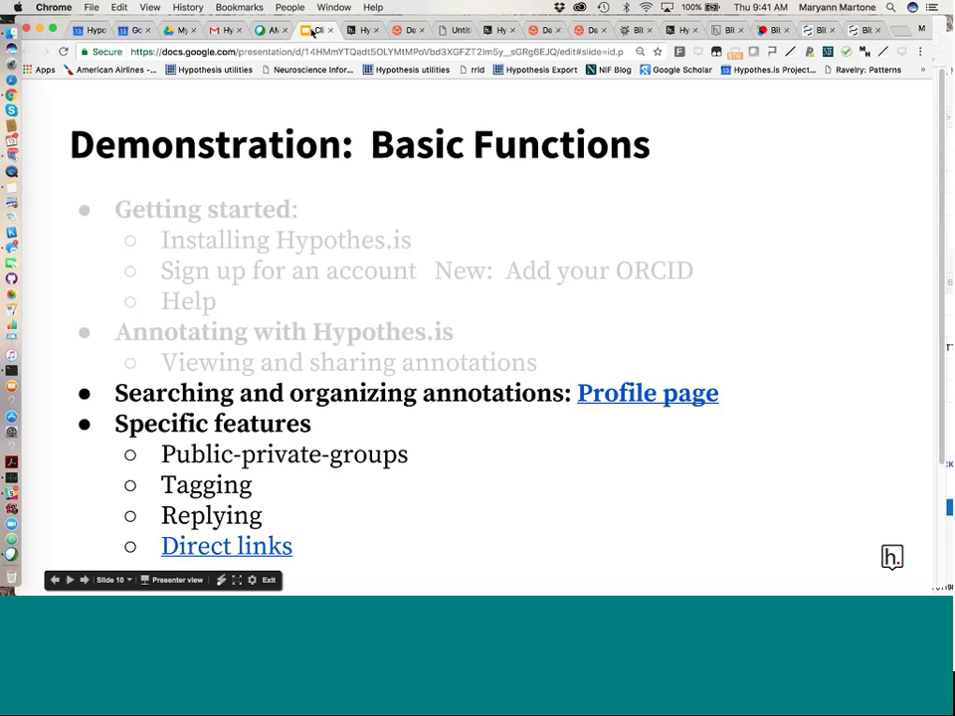